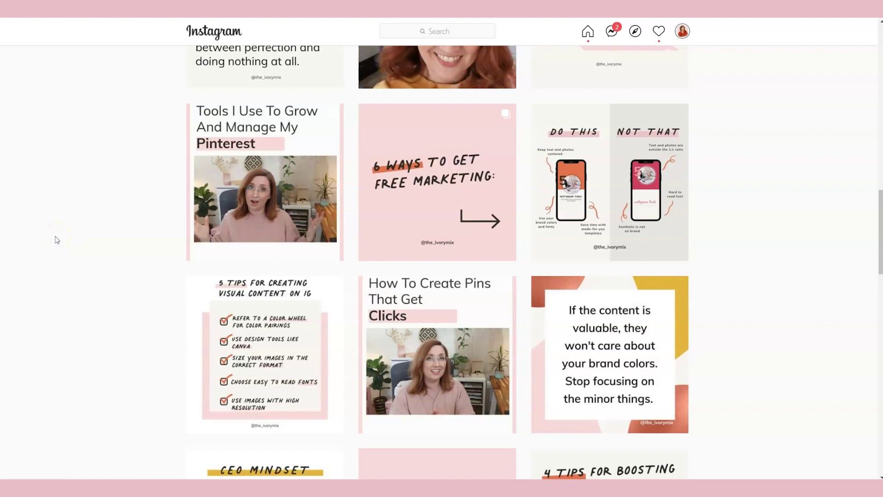
Play and pause the 'Tools I Use To Grow' Instagram video post, then return to the grid
left_click(233, 135)
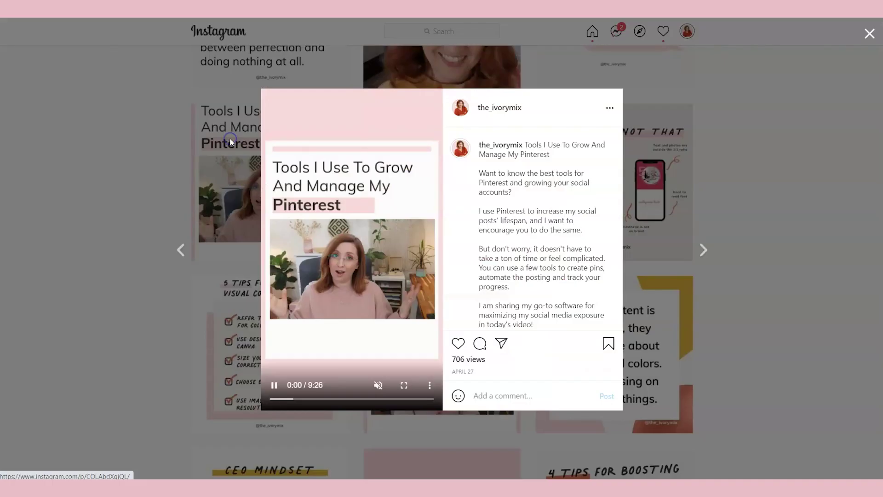
left_click(275, 386)
left_click(109, 211)
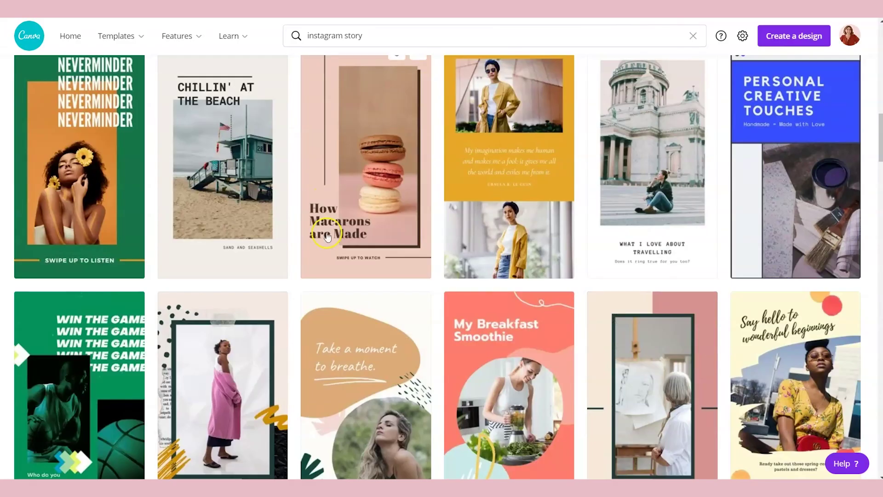
Search Canva templates for 'Instagram Story' and scroll through the results
scroll(340, 237, "up", 10)
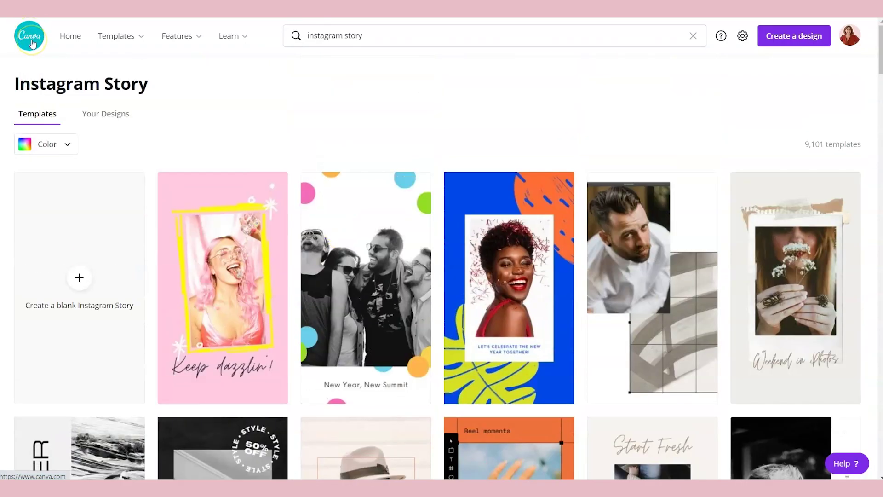
left_click(309, 35)
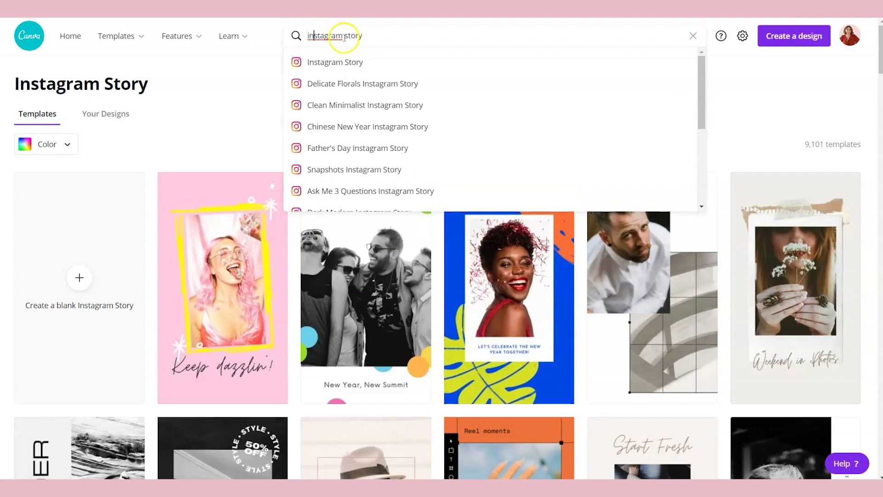
left_click(349, 61)
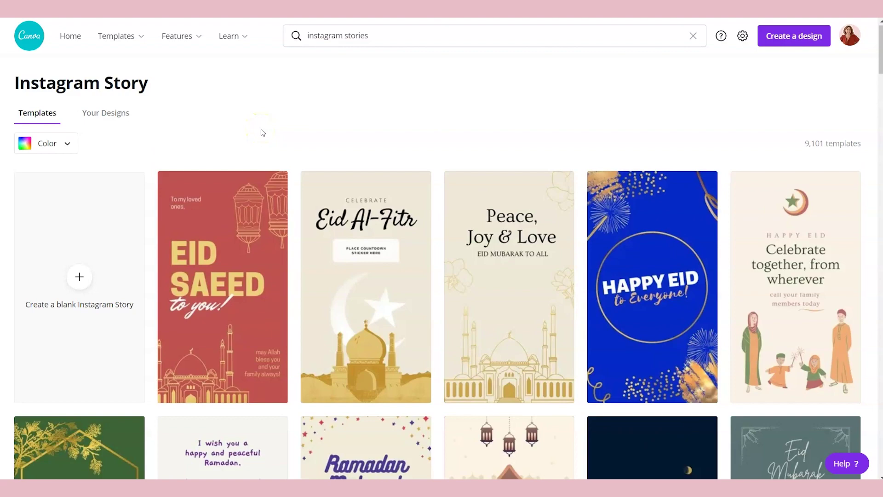
scroll(264, 142, "down", 10)
scroll(276, 184, "up", 7)
scroll(280, 214, "down", 15)
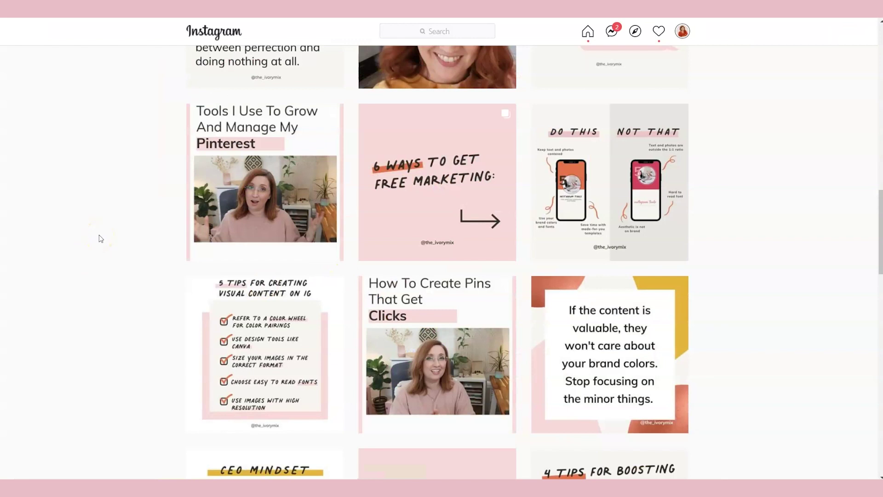
left_click(242, 158)
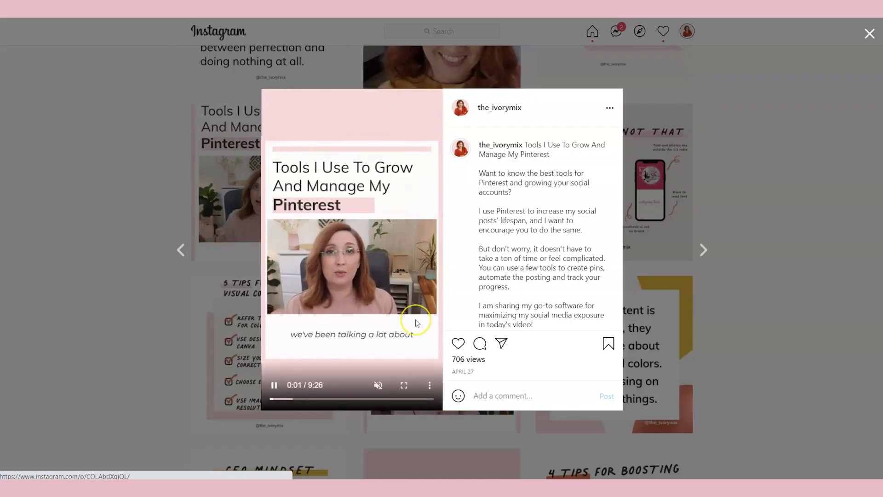
left_click(84, 195)
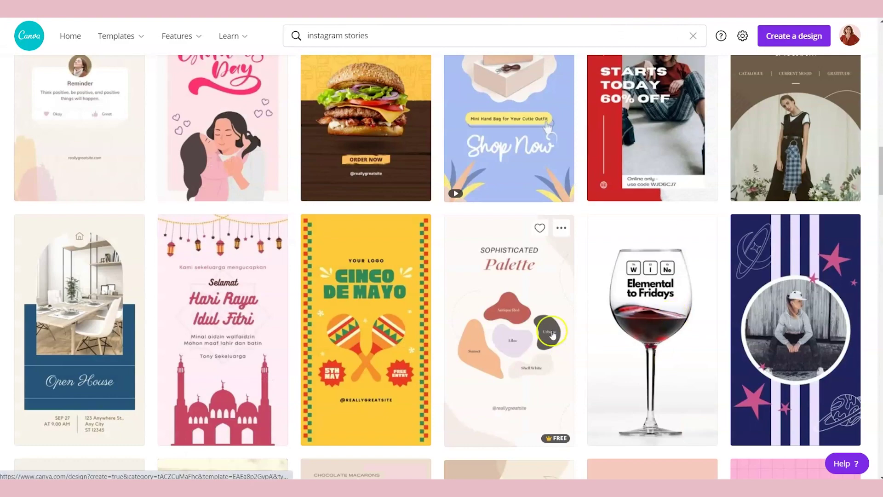
Browse the story templates and open the 'Simple Beige New Post Your Story' design as a blank page
scroll(529, 322, "down", 5)
scroll(553, 335, "down", 4)
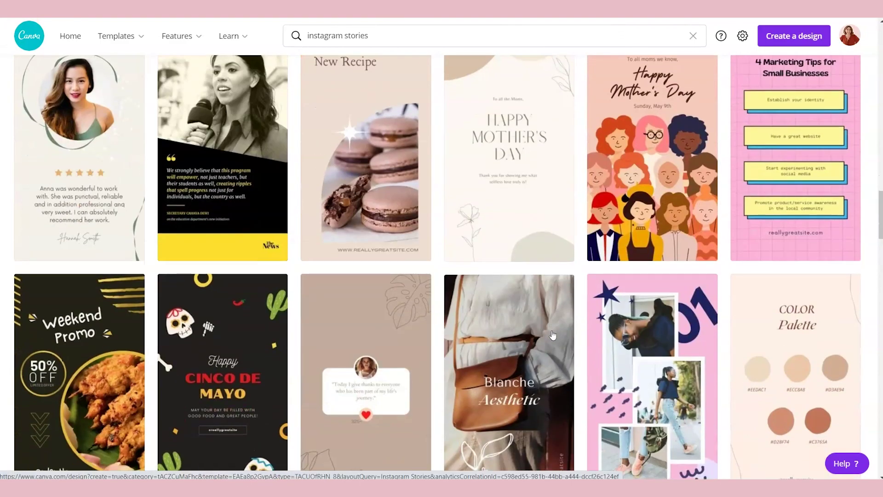
scroll(553, 335, "down", 7)
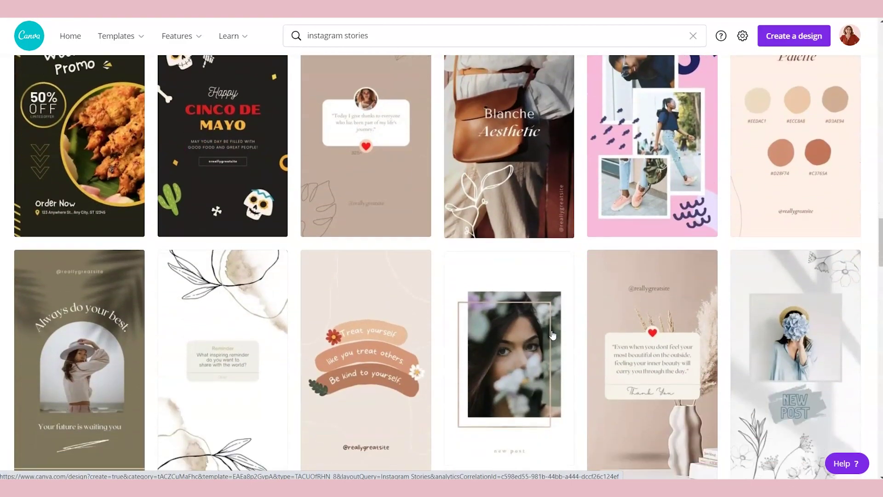
scroll(553, 335, "down", 1)
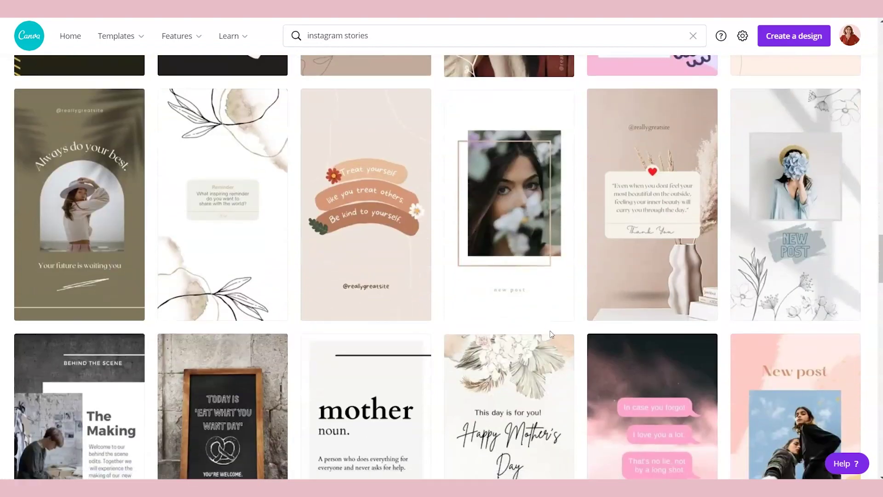
scroll(552, 335, "down", 2)
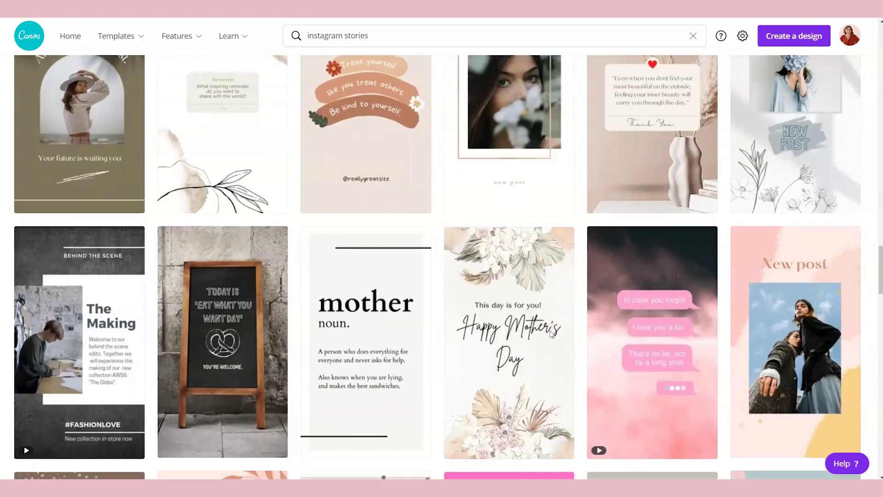
scroll(551, 334, "down", 3)
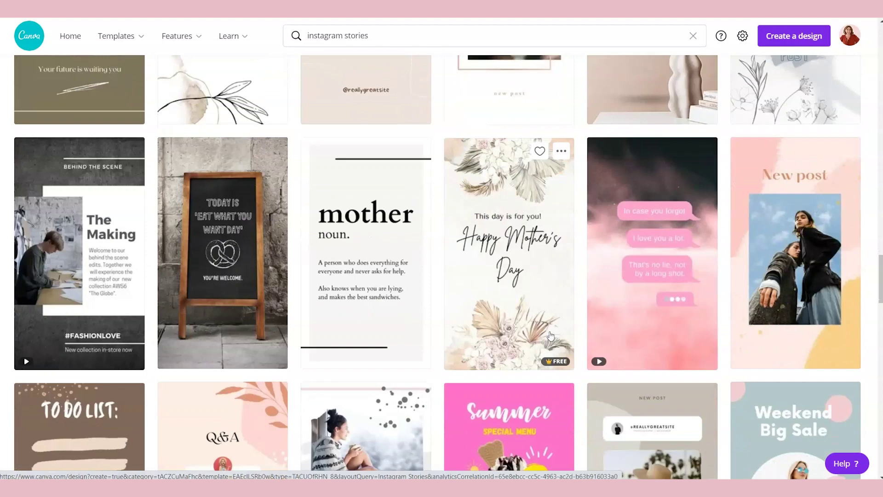
left_click(63, 214)
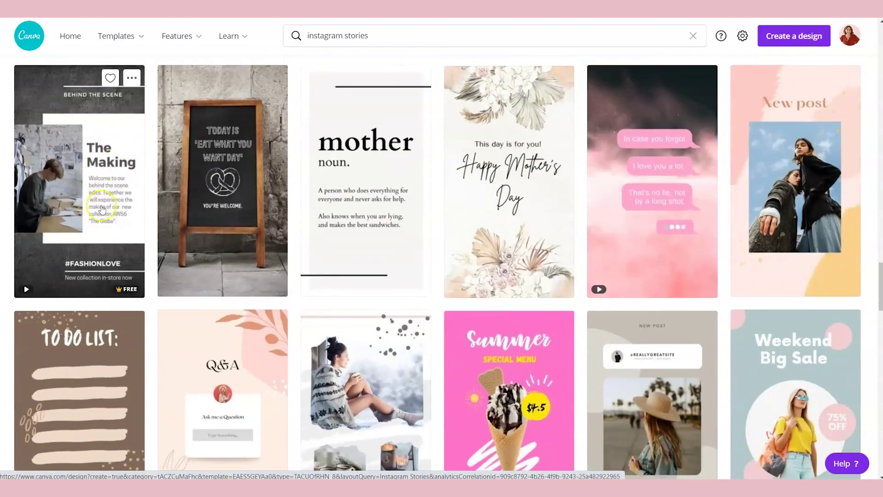
left_click(102, 210)
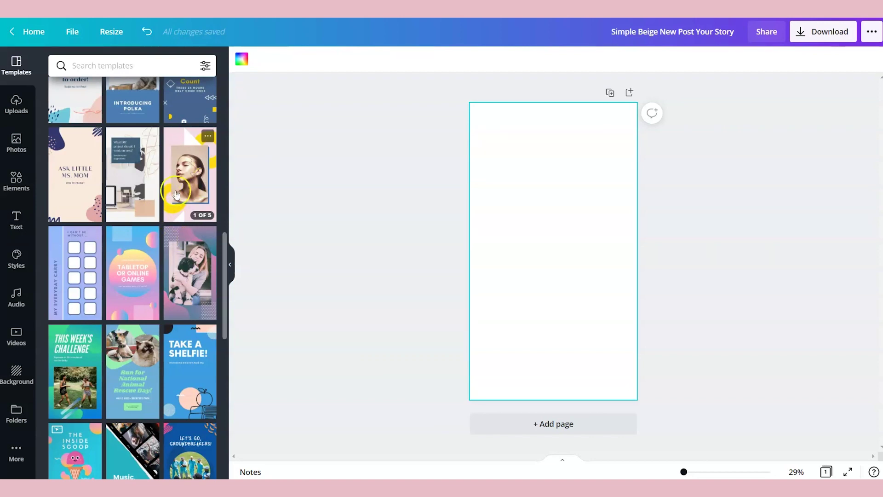
Apply page 1 of the Blue Yellow and Pink Shapes Memphis set to the blank page
left_click(201, 202)
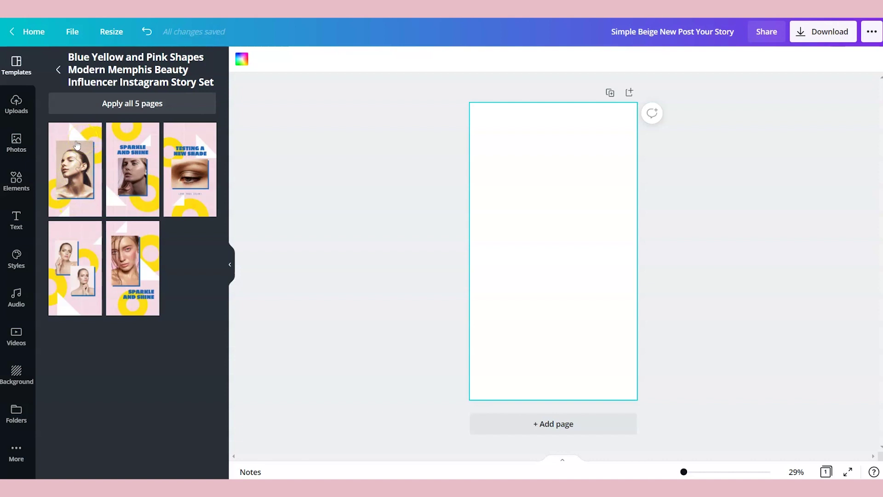
left_click(60, 140)
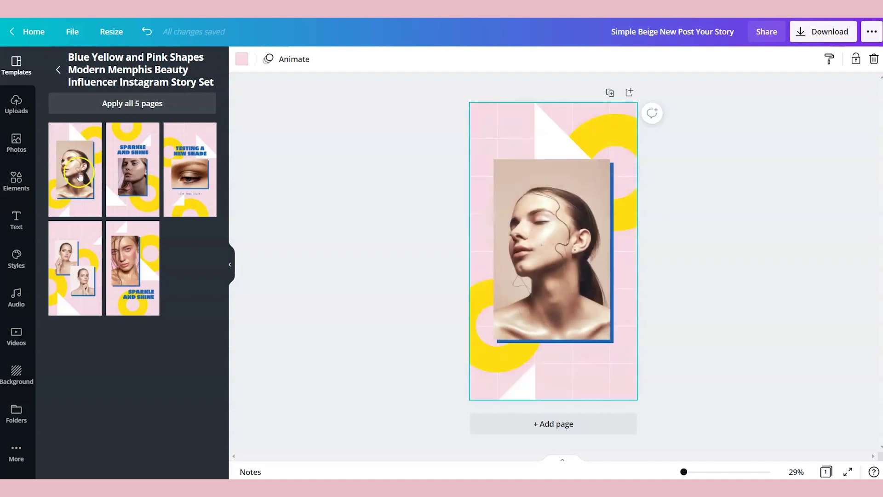
left_click(423, 138)
Delete the woman's photo and rotate the empty blue frame into a horizontal band
left_click(578, 188)
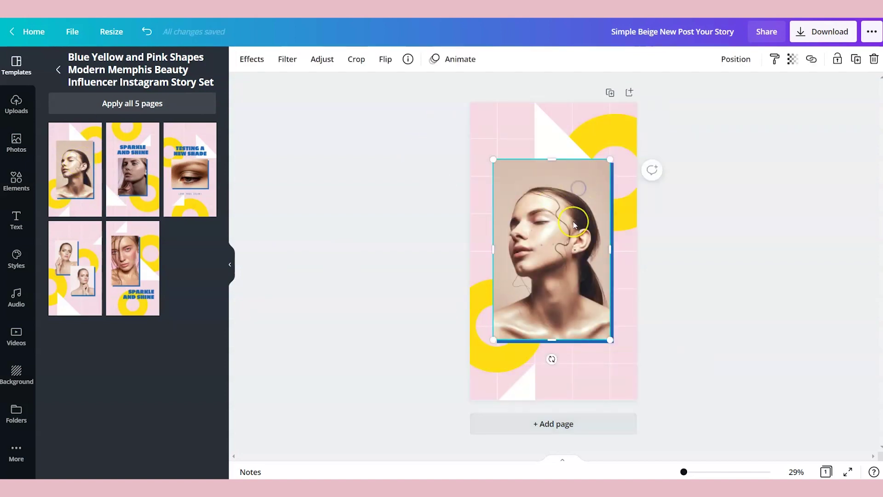
key("Delete")
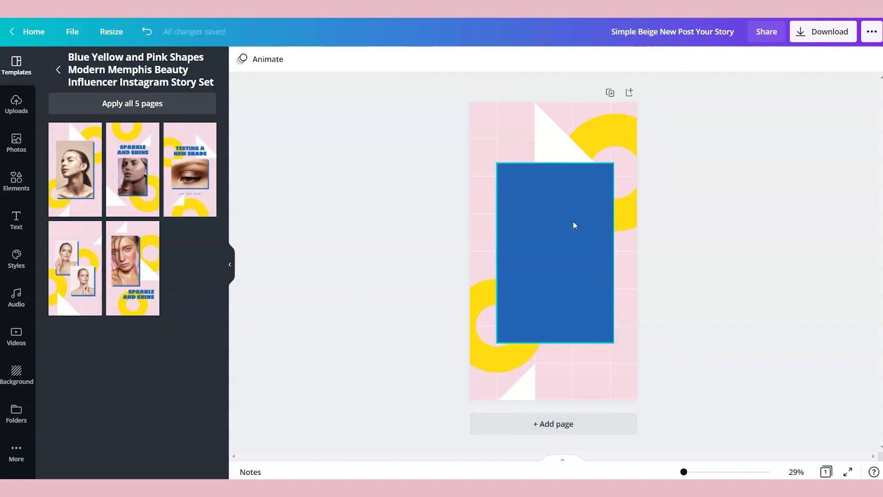
left_click_drag(556, 363, 652, 250)
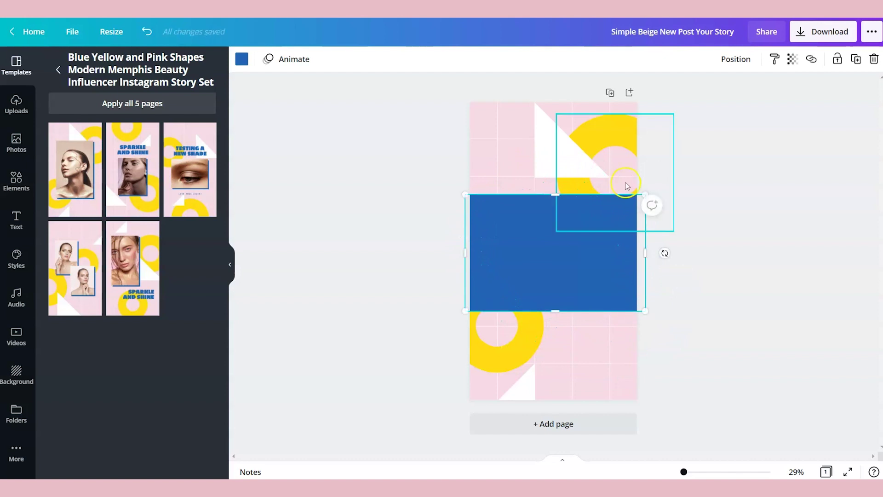
left_click(709, 249)
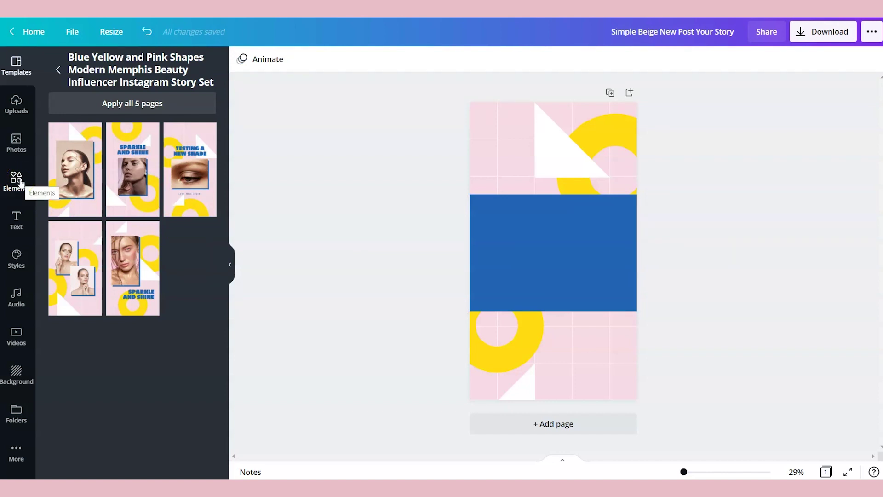
Add a square outline shape from the Elements shapes library
left_click(471, 263)
left_click(628, 335)
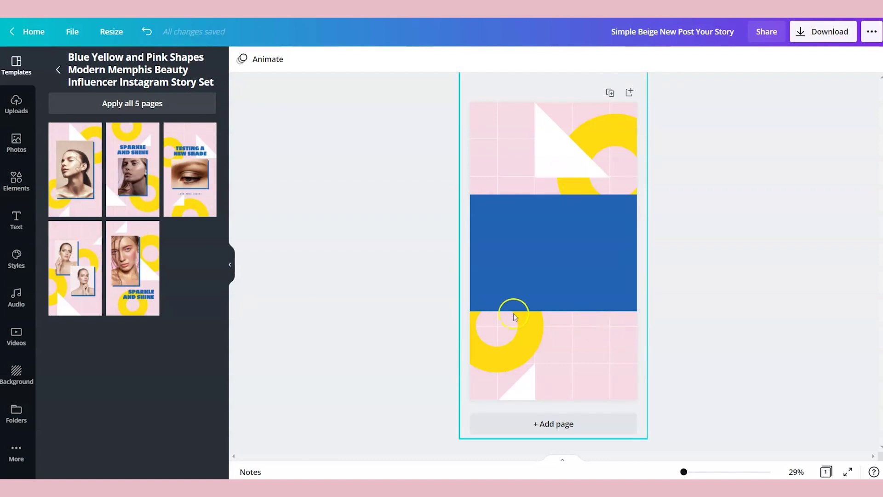
left_click(13, 189)
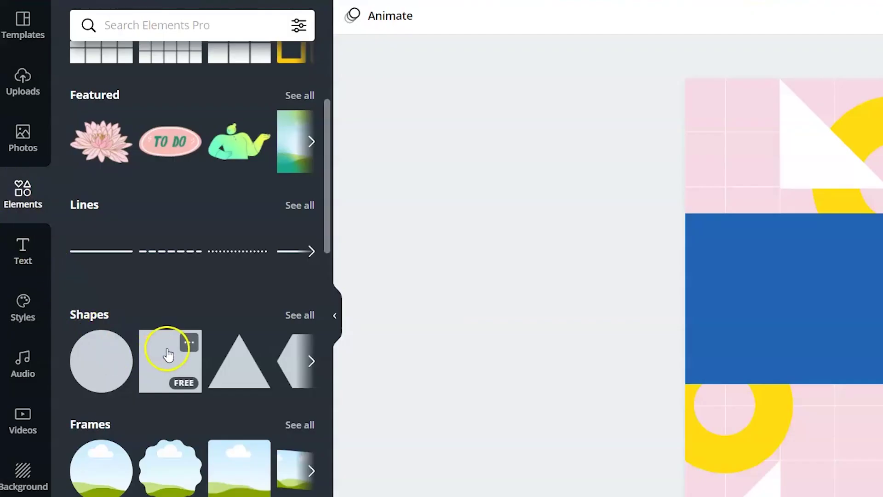
left_click(301, 316)
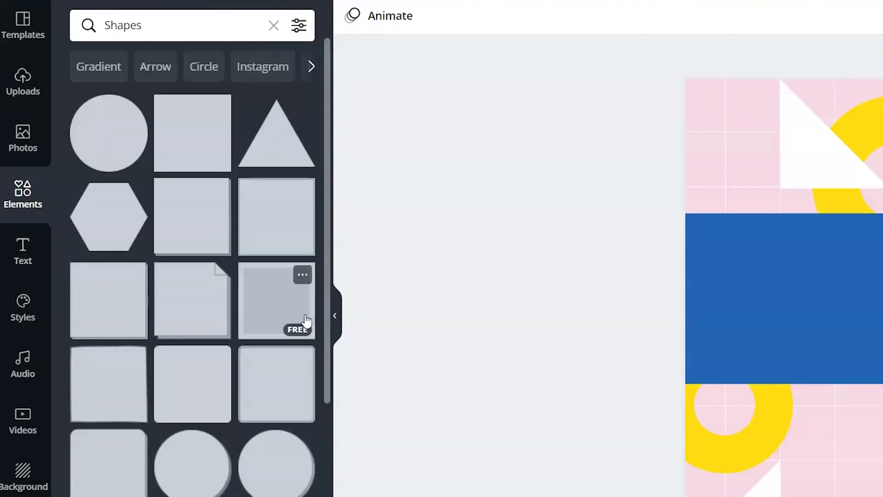
scroll(218, 238, "down", 3)
scroll(217, 243, "down", 3)
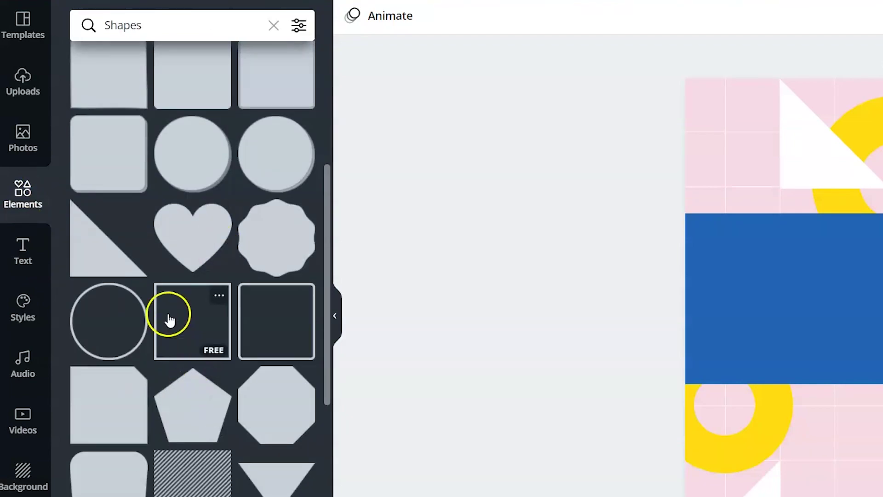
left_click(170, 319)
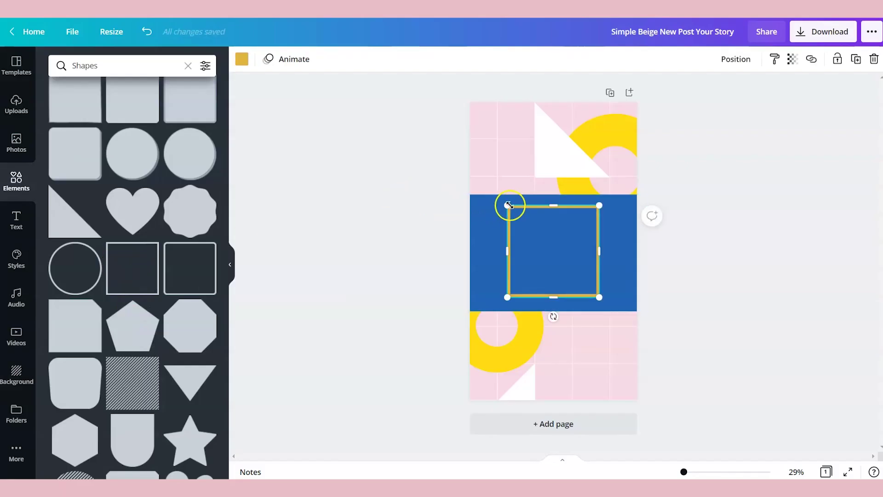
Resize the outline to 1,061 × 1,061 and position it around the blue band
left_click_drag(507, 205, 469, 168)
left_click_drag(600, 299, 646, 327)
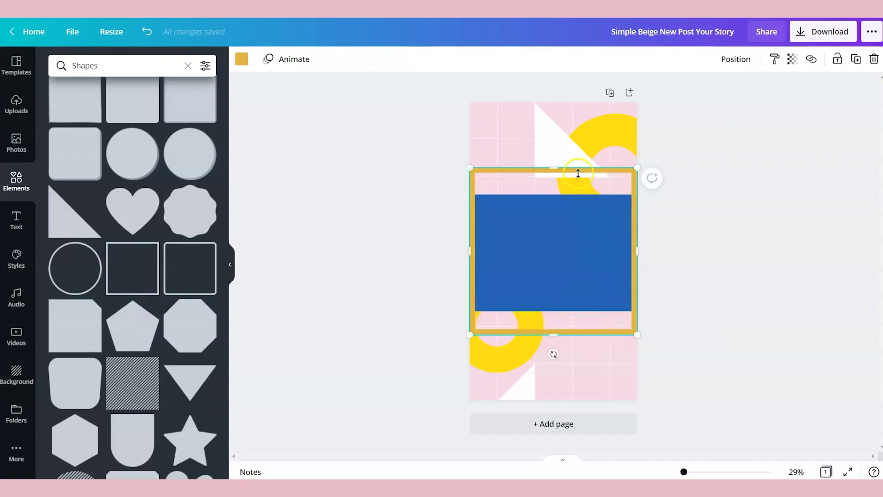
left_click(756, 192)
mouse_move(616, 181)
left_mouse_down()
mouse_move(613, 173)
mouse_move(613, 183)
left_mouse_up()
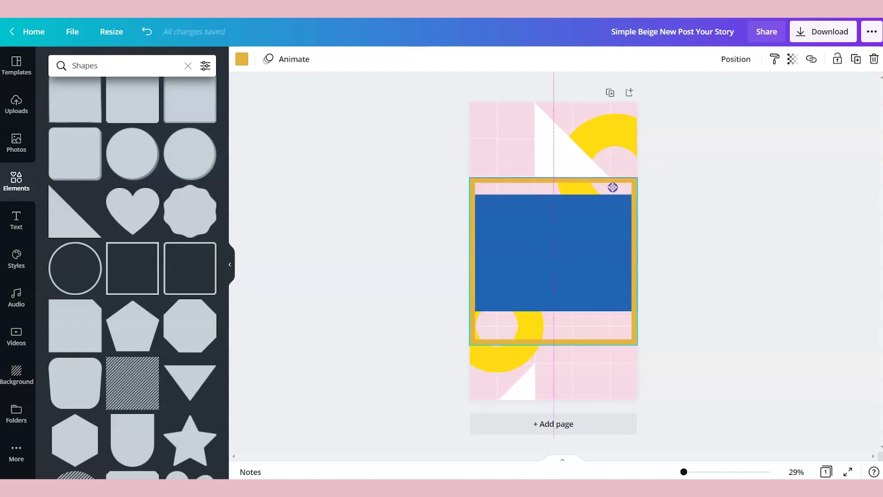
left_click_drag(612, 187, 613, 175)
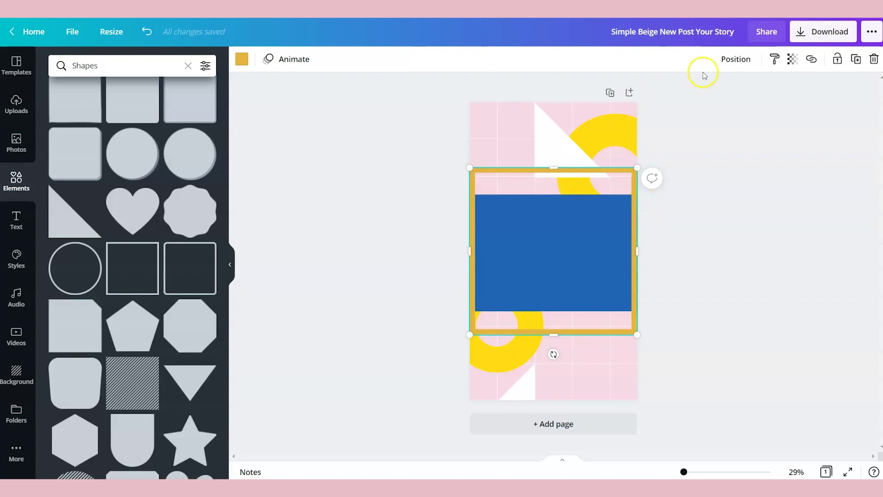
Recolour the border with the dark brand colour and send it to the back
left_click(242, 60)
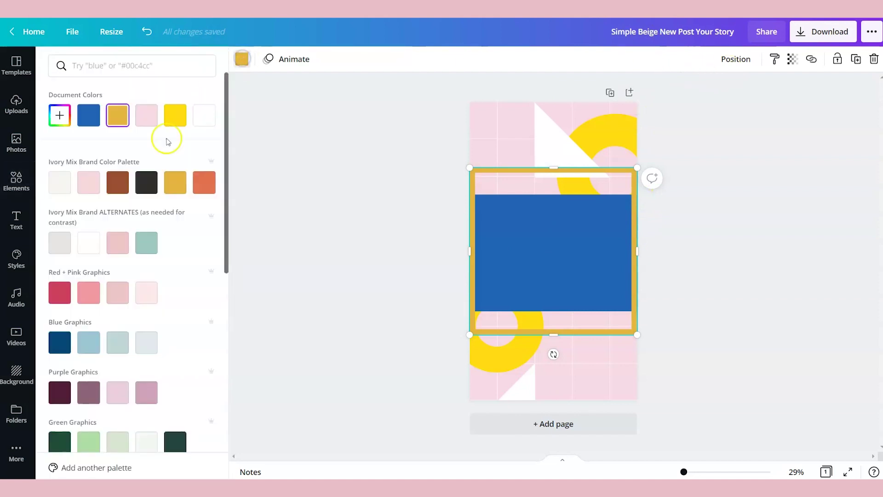
left_click(146, 182)
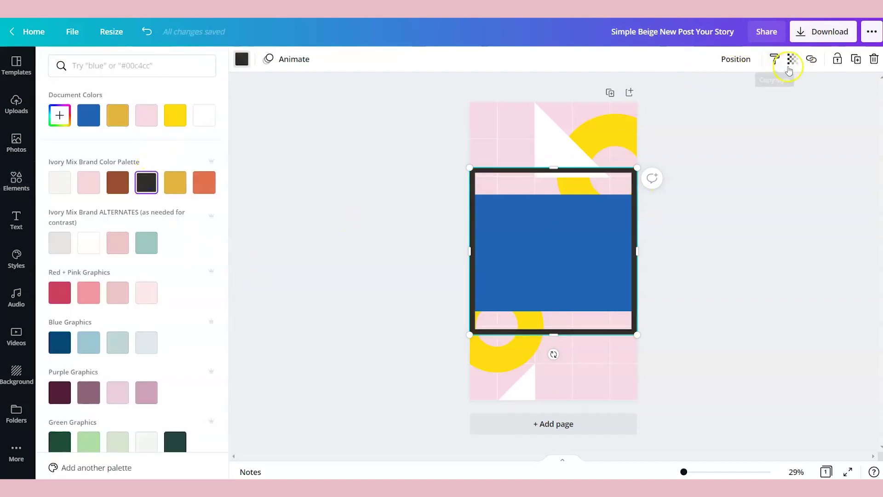
left_click(747, 60)
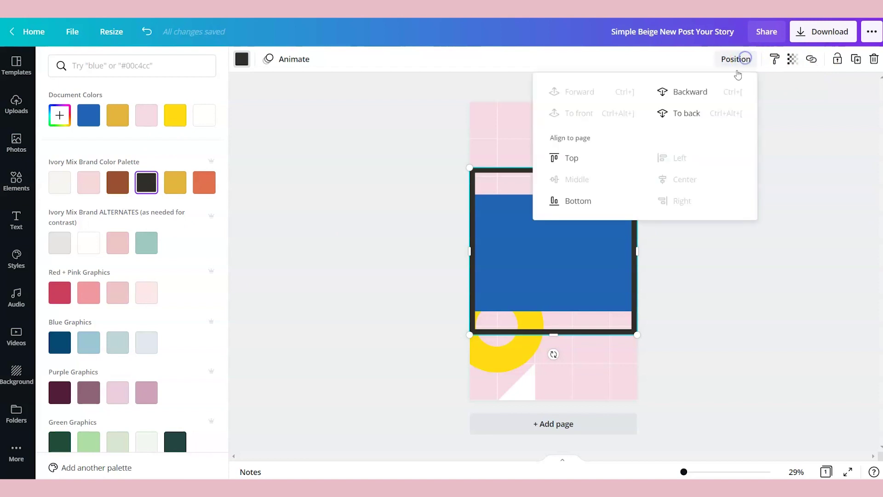
left_click(682, 113)
left_click(730, 314)
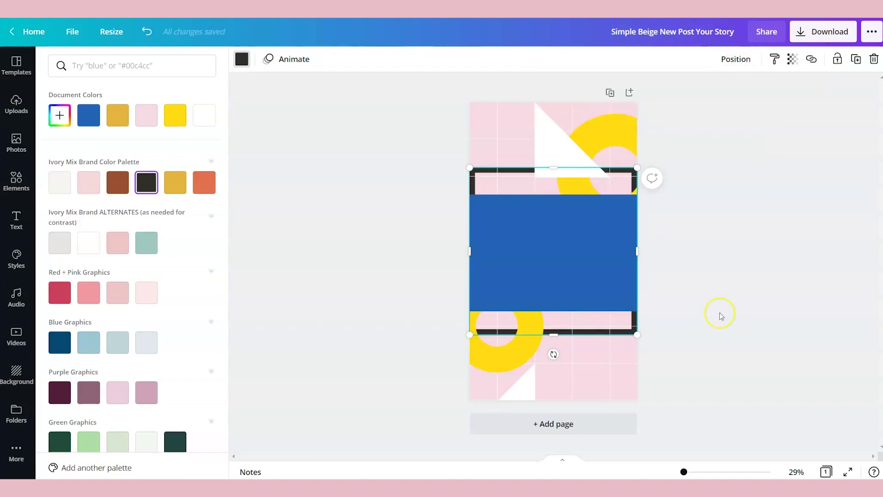
left_click(721, 315)
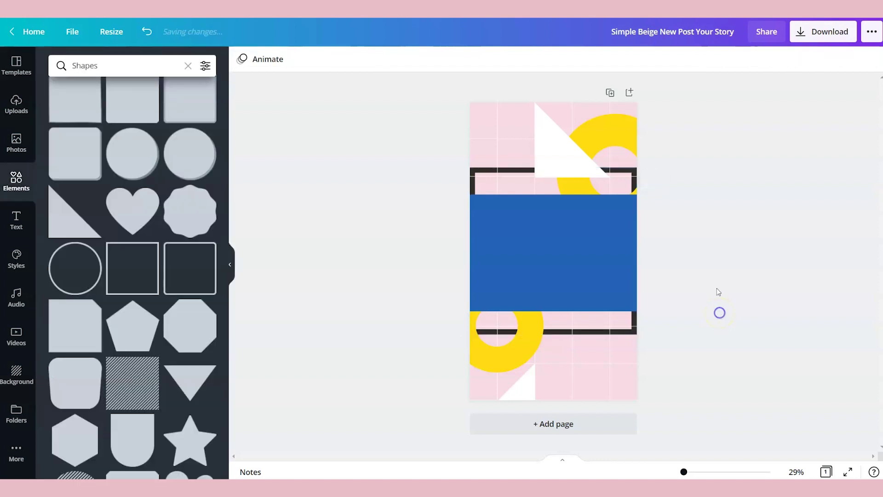
Move the blue rectangle slightly lower inside the frame
left_click(564, 270)
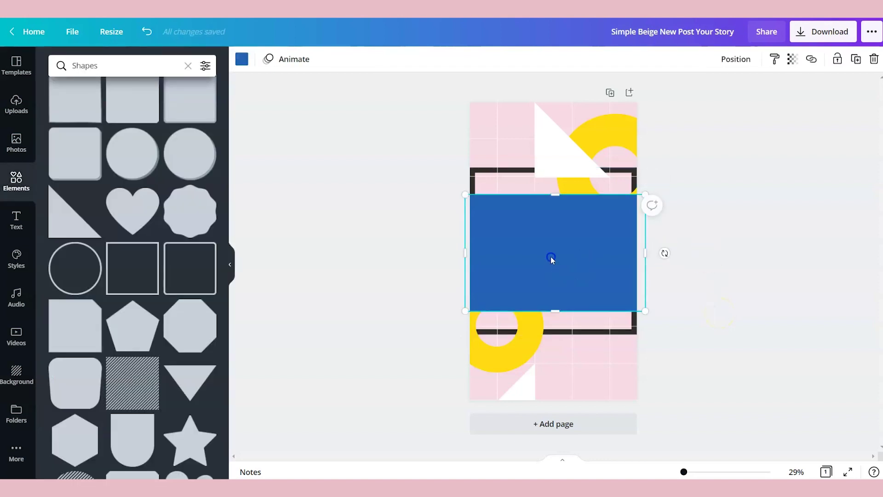
left_click_drag(551, 258, 551, 275)
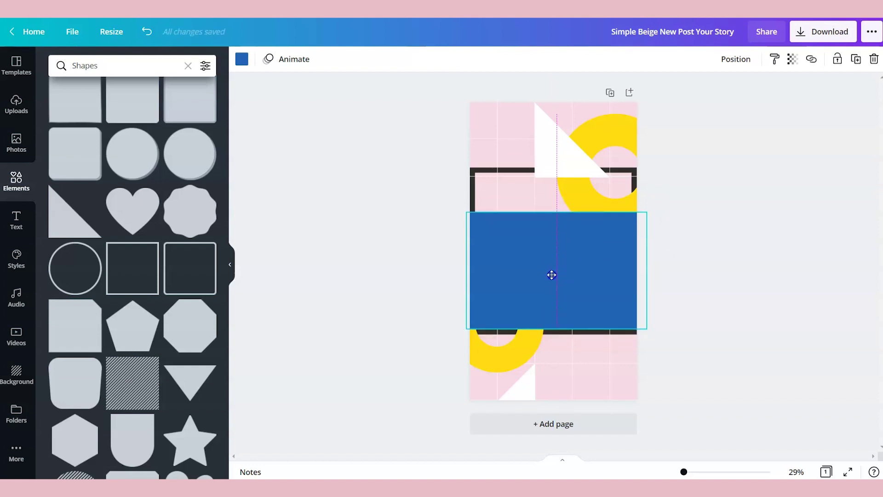
left_click_drag(551, 277, 551, 275)
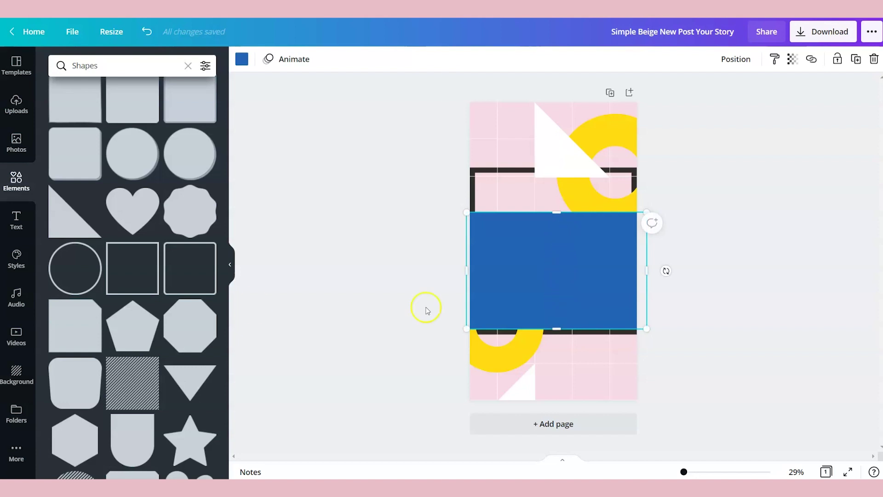
left_click(351, 231)
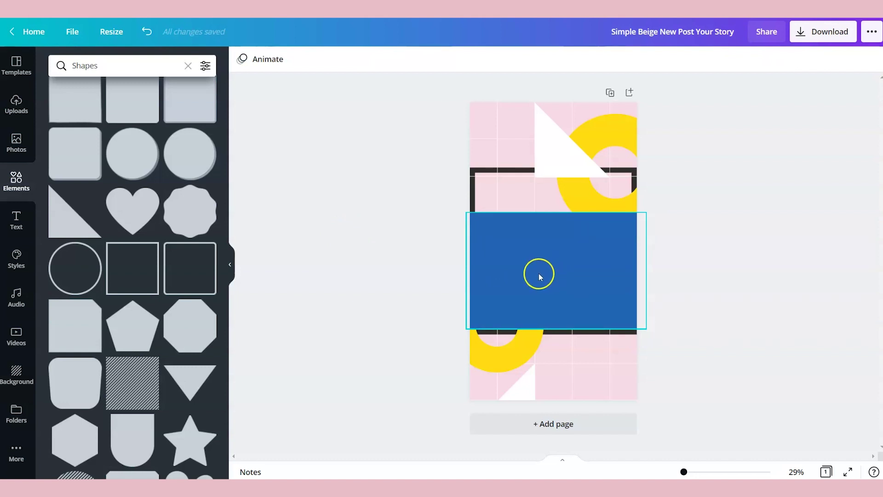
Drop the 56.5 s uploaded video from Uploads > Videos into the blue band placeholder
left_click(187, 67)
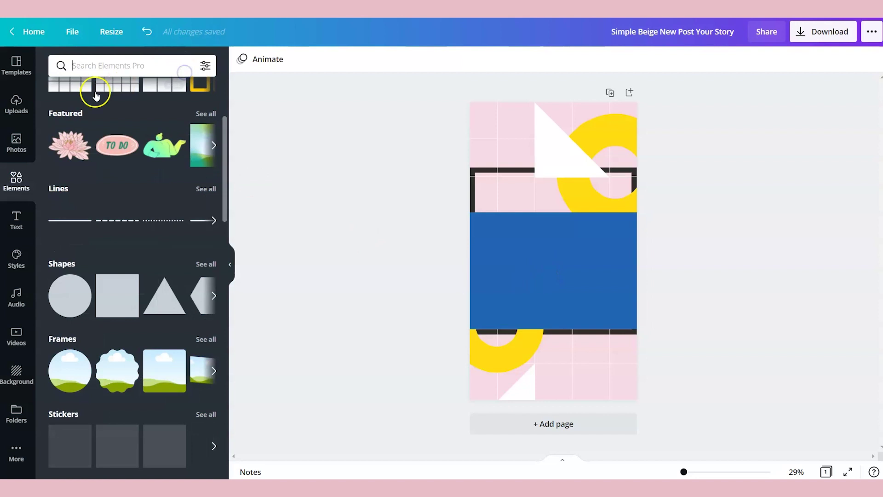
left_click(17, 106)
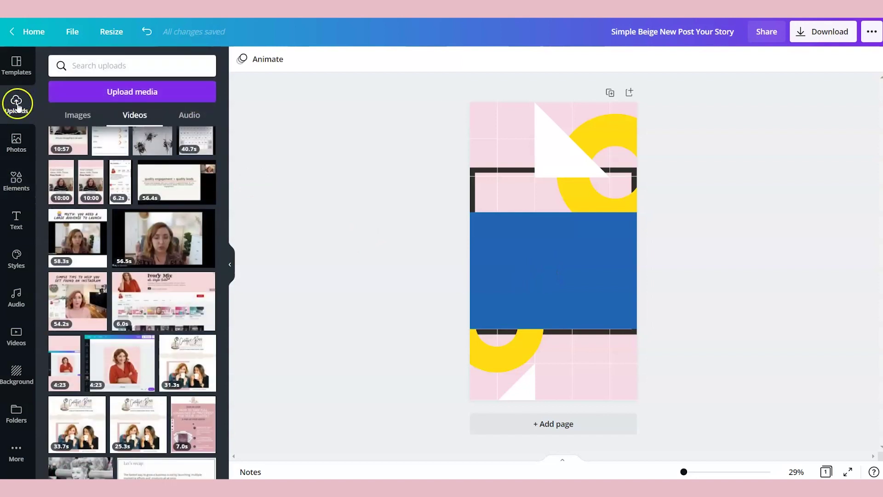
mouse_move(174, 244)
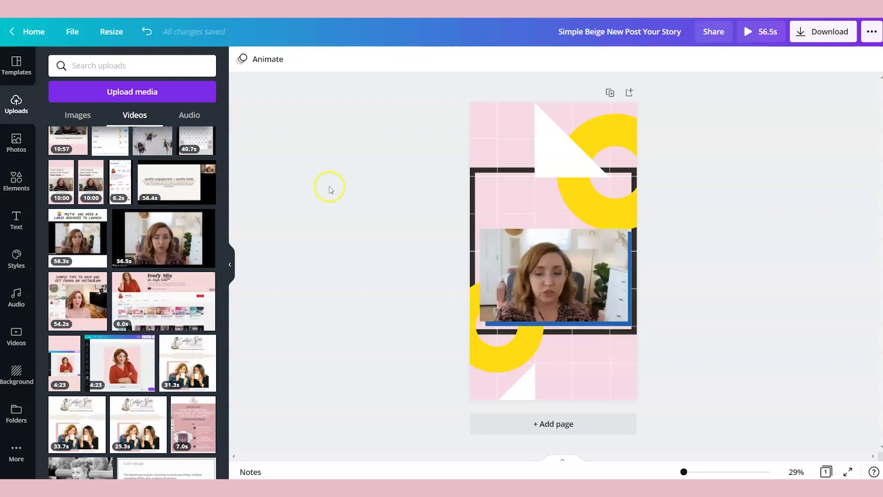
left_click(566, 280)
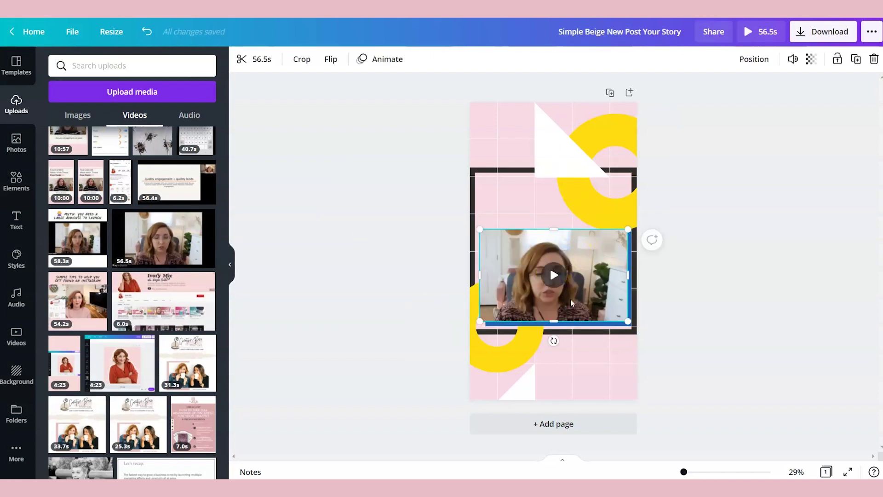
left_click(689, 292)
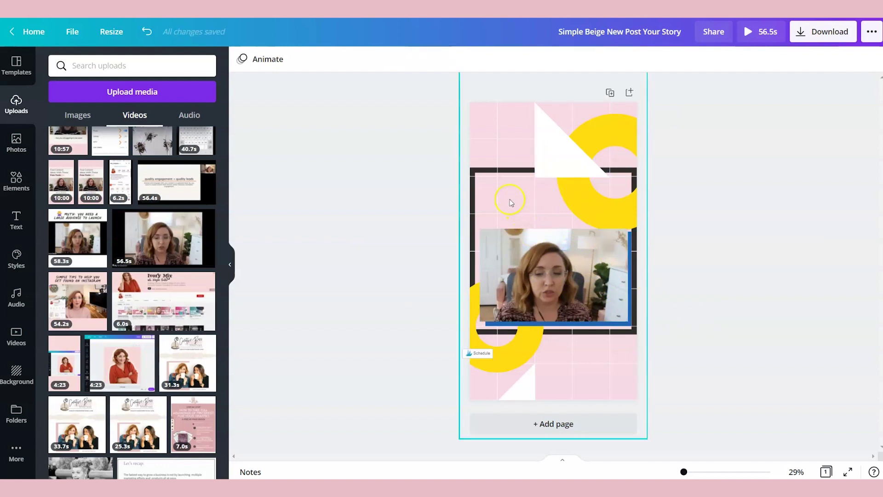
Place a widened, left-aligned heading above the video reading 'How to Launch Your Membership Business'
left_click(18, 224)
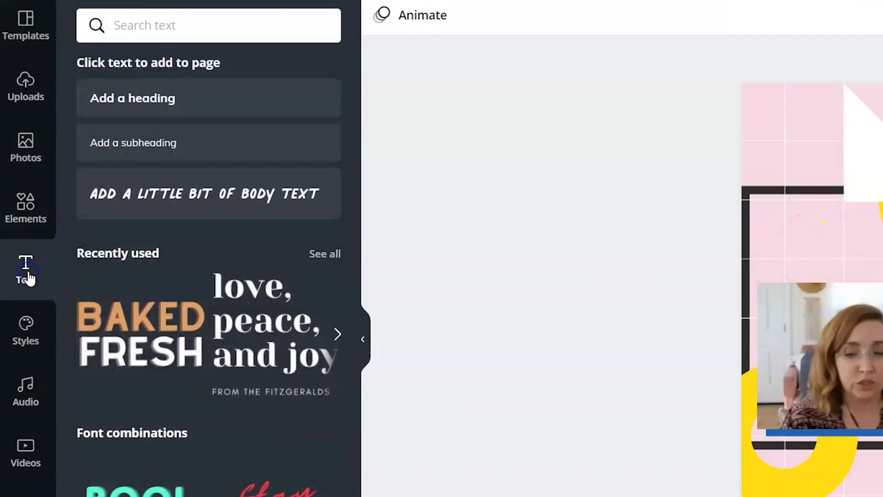
left_click_drag(100, 122, 92, 127)
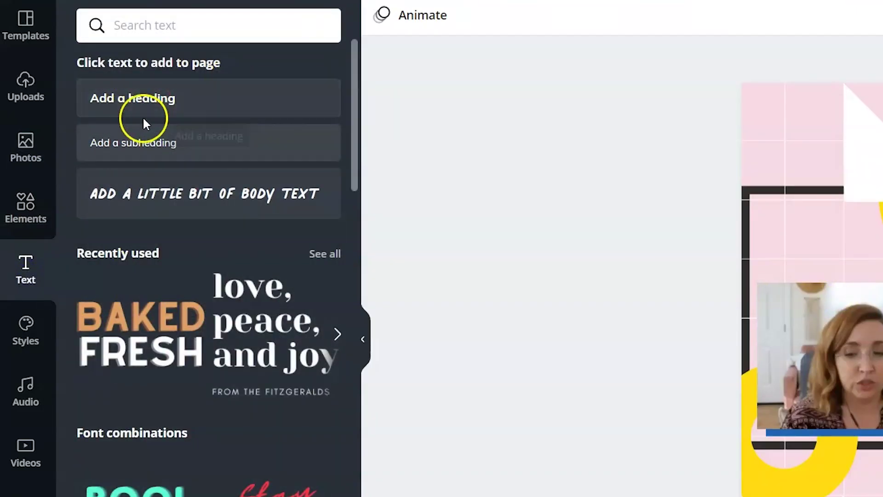
left_click_drag(146, 123, 142, 93)
left_click_drag(880, 362, 840, 259)
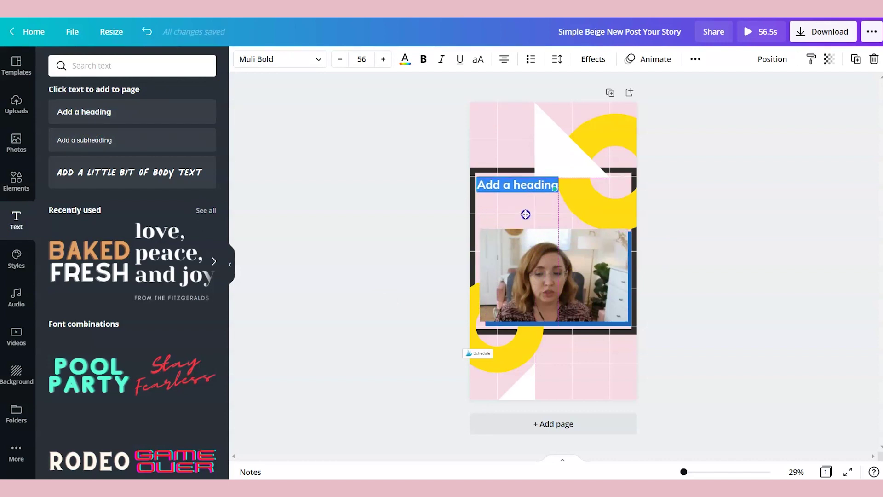
left_click_drag(525, 214, 526, 213)
left_click(554, 191)
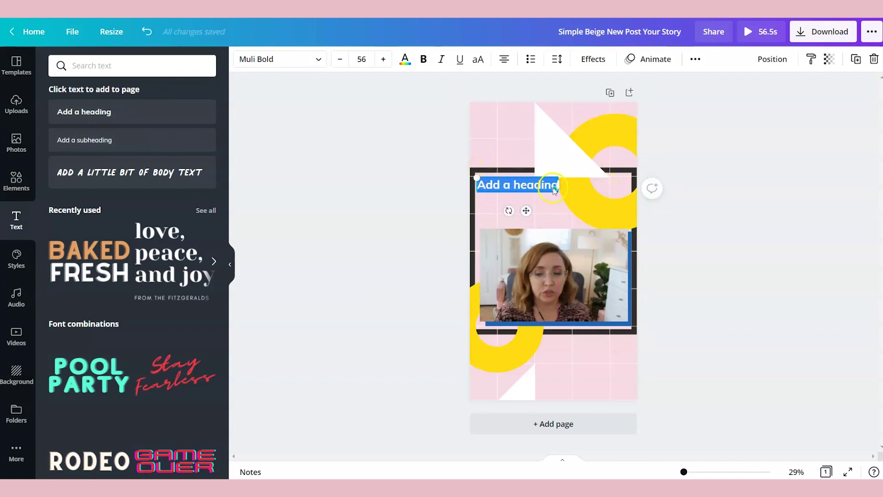
left_click_drag(570, 183, 630, 186)
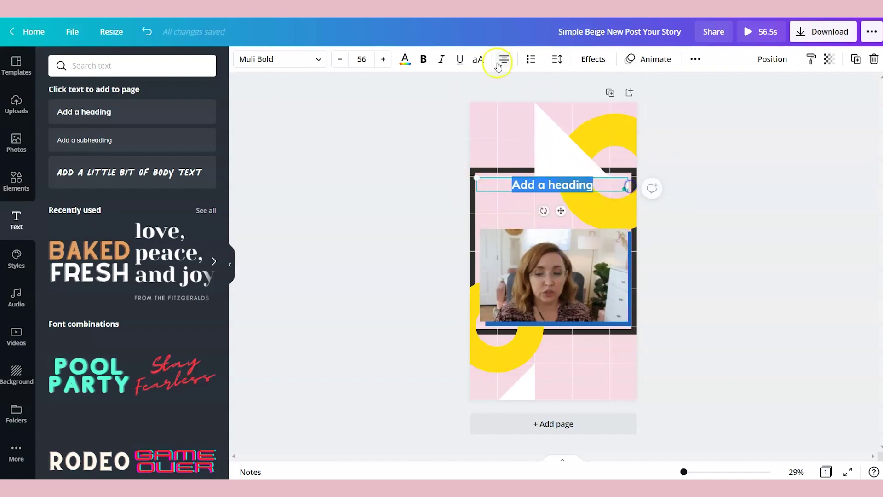
left_click(504, 59)
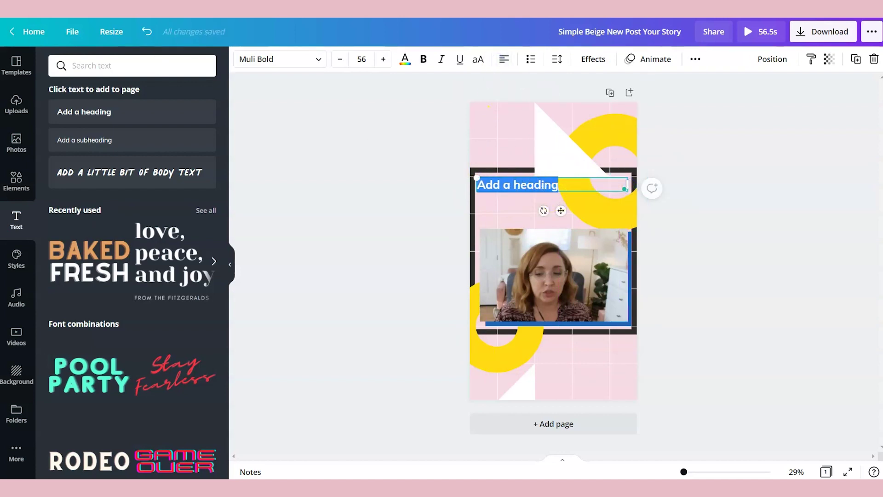
type("How to Launch Your Membership Business")
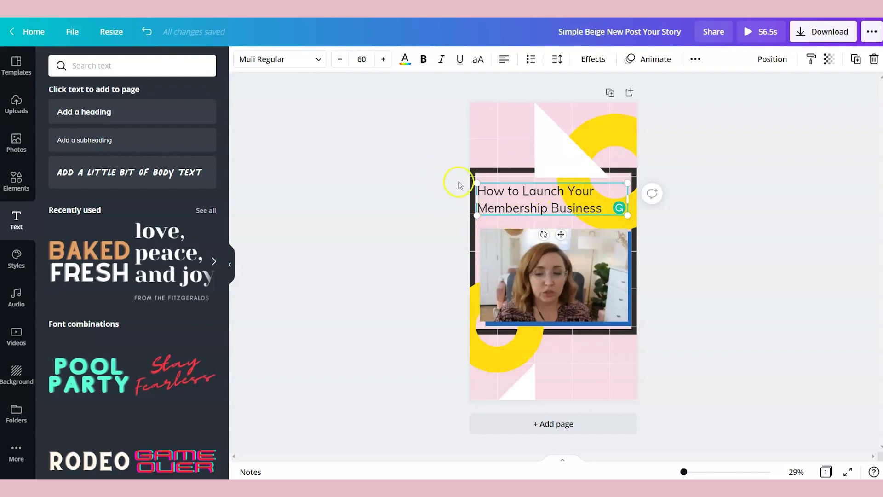
Send the frame-and-video group to the back, undoing an accidental resize
left_click(476, 161)
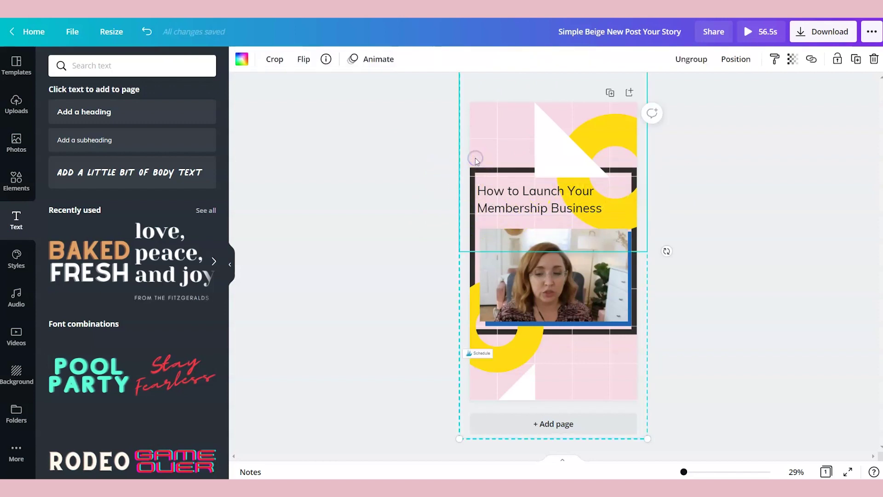
left_click_drag(459, 439, 491, 404)
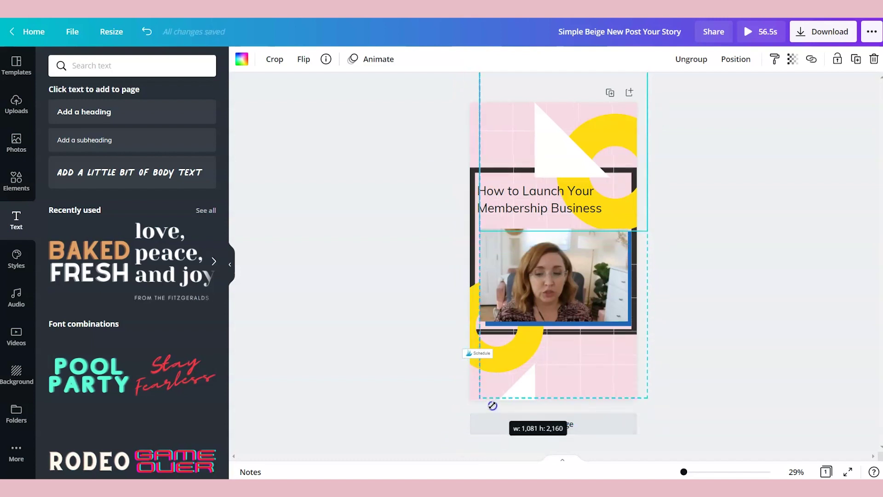
left_click(147, 32)
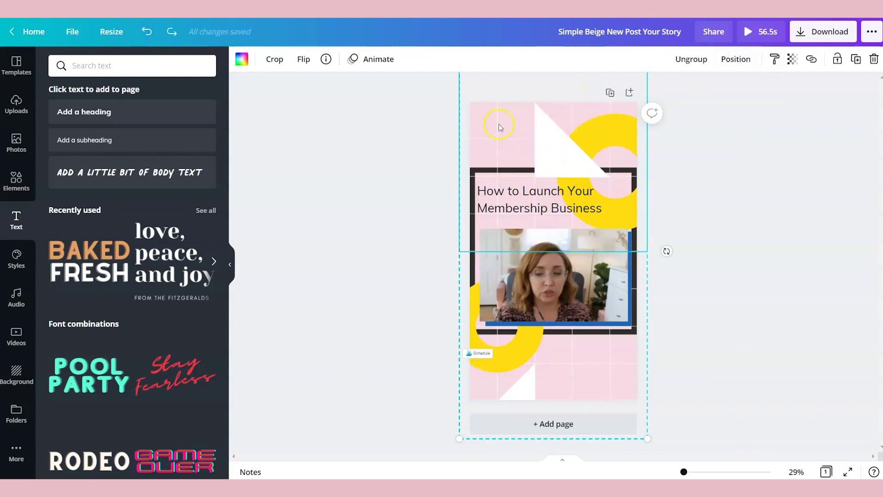
left_click(735, 59)
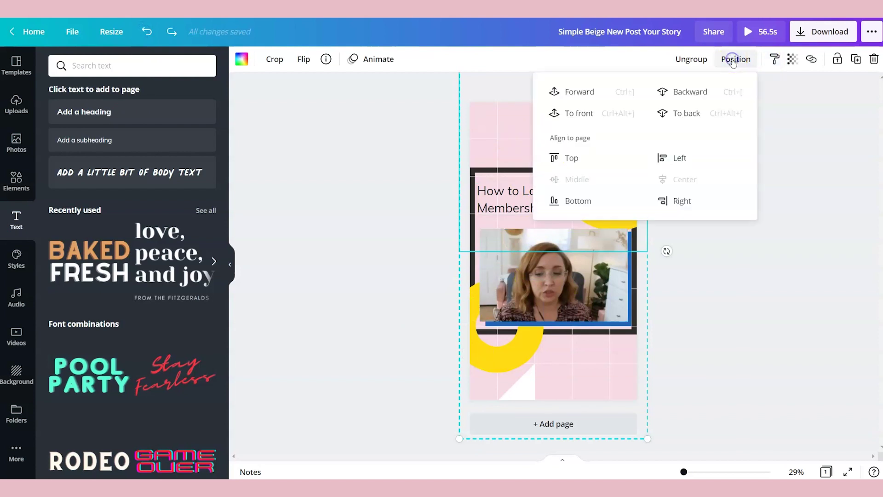
left_click(695, 114)
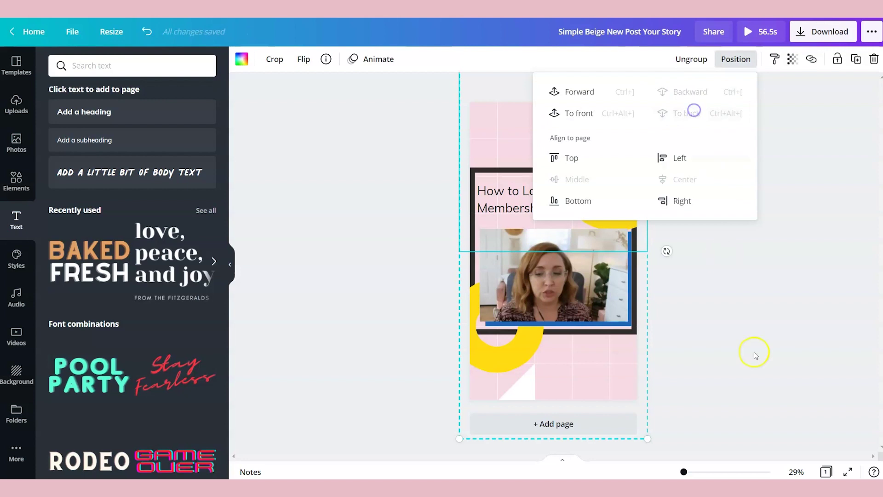
left_click(494, 209)
Delete the dark square outline frame
left_click(471, 170)
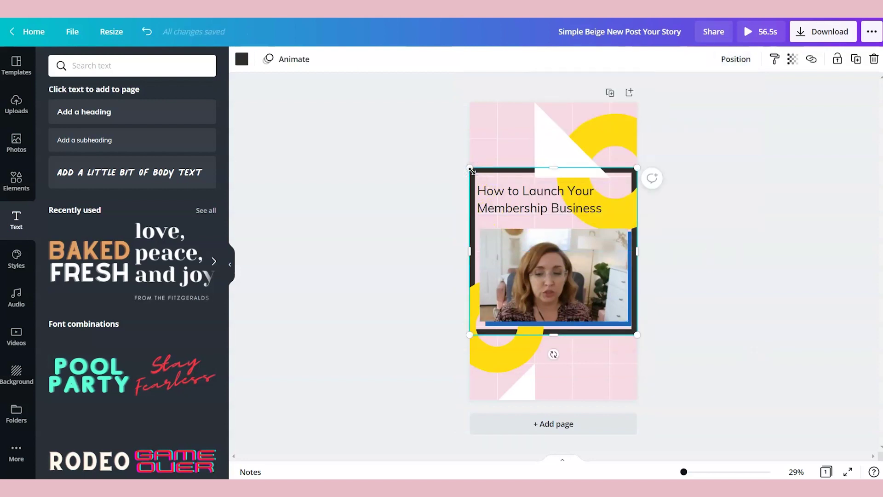
key("Delete")
left_click(373, 378)
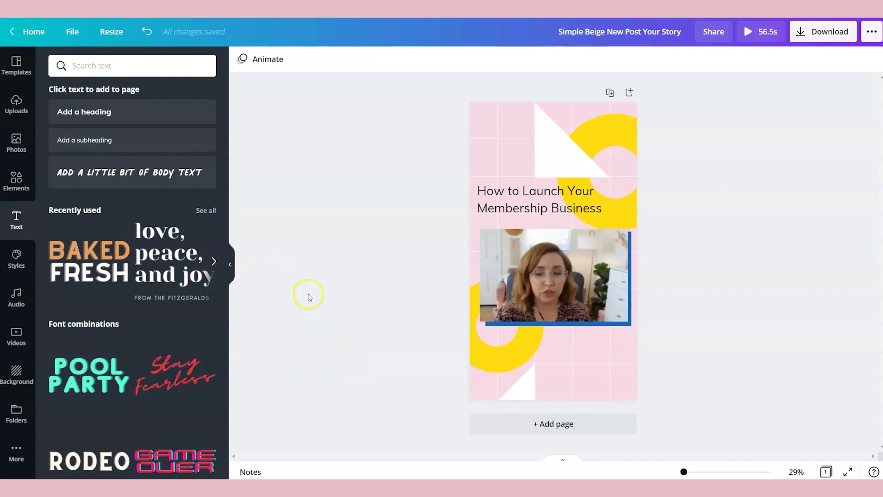
Apply and shuffle the Ivory Mix brand palette across the design
left_click(544, 129)
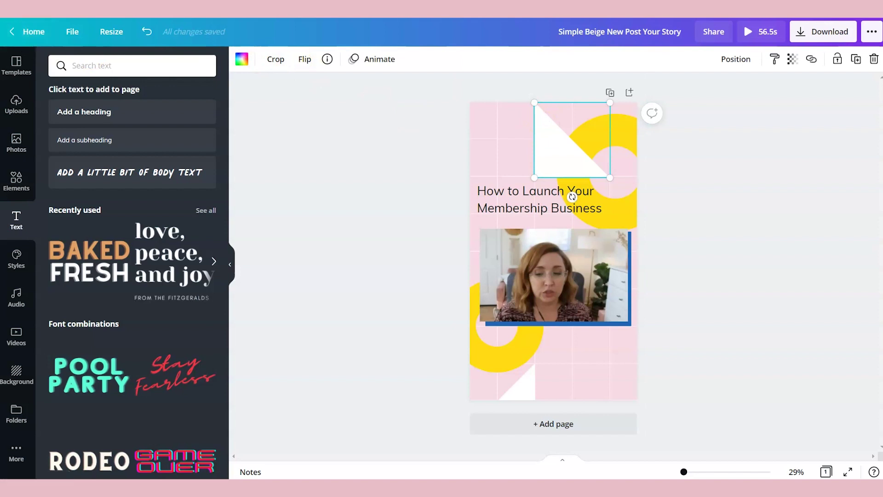
left_click(16, 259)
left_click(117, 181)
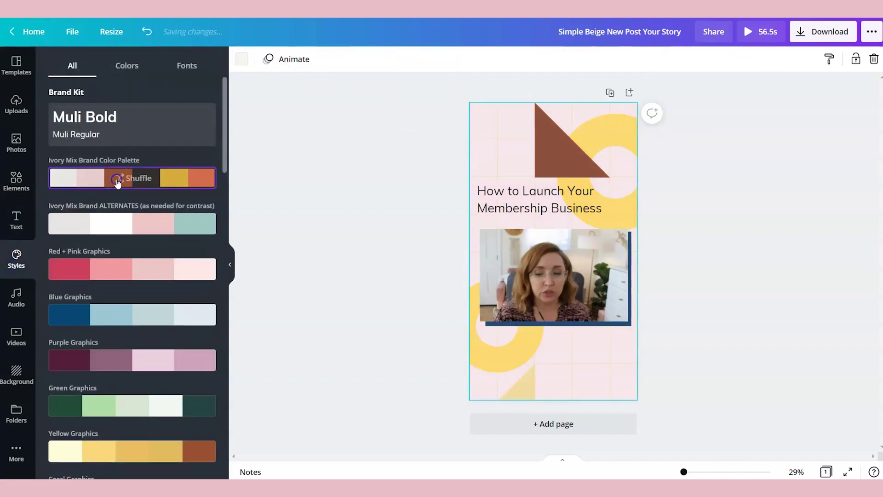
left_click(117, 181)
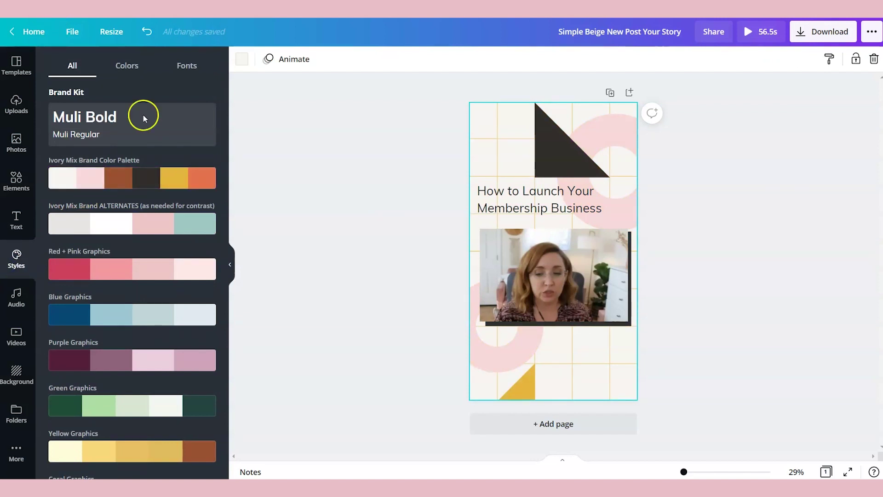
left_click(323, 142)
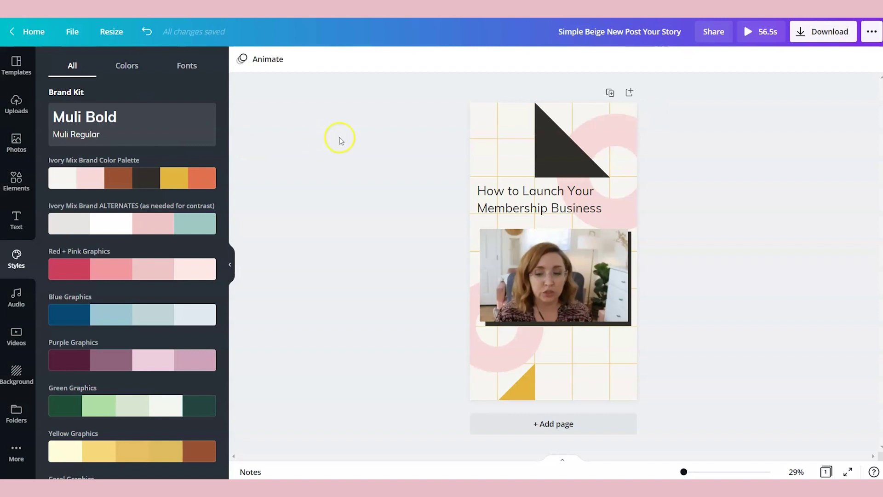
Set the gold background shapes group's transparency from 48 to 13
left_click(469, 137)
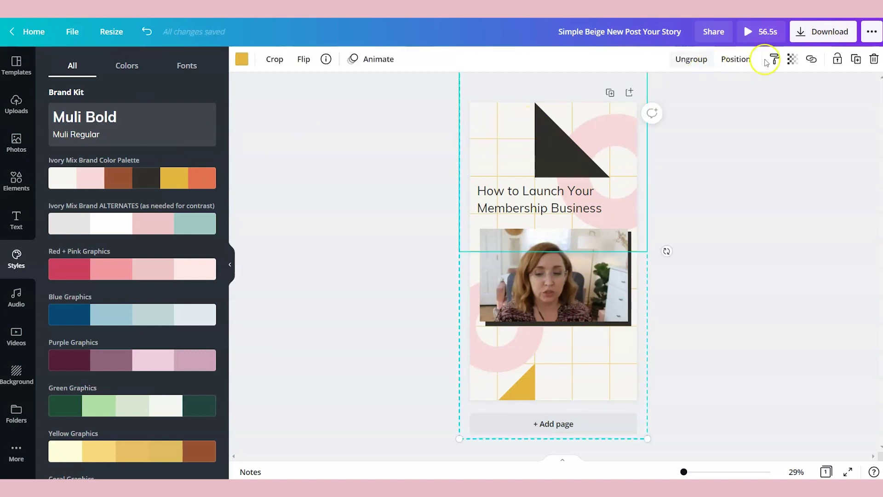
left_click(792, 59)
left_click_drag(756, 92, 700, 98)
left_click(739, 164)
left_click(559, 153)
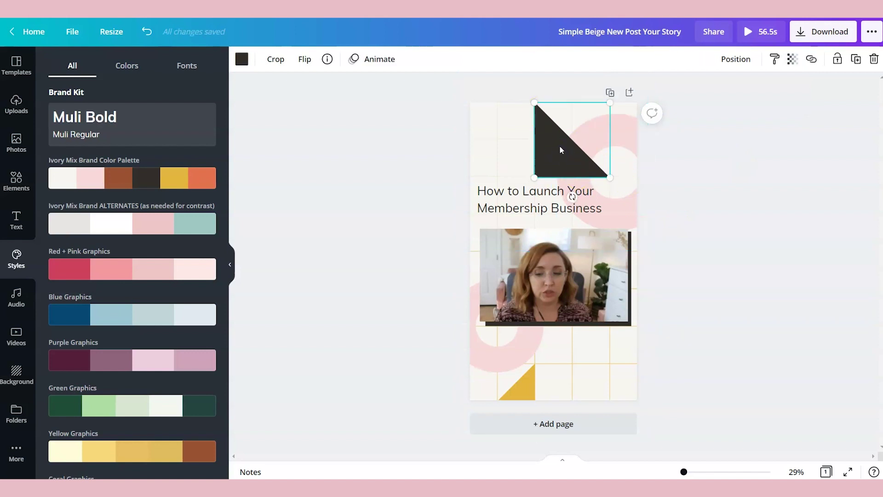
Recolour the top triangle teal from the brand palette
left_click(234, 65)
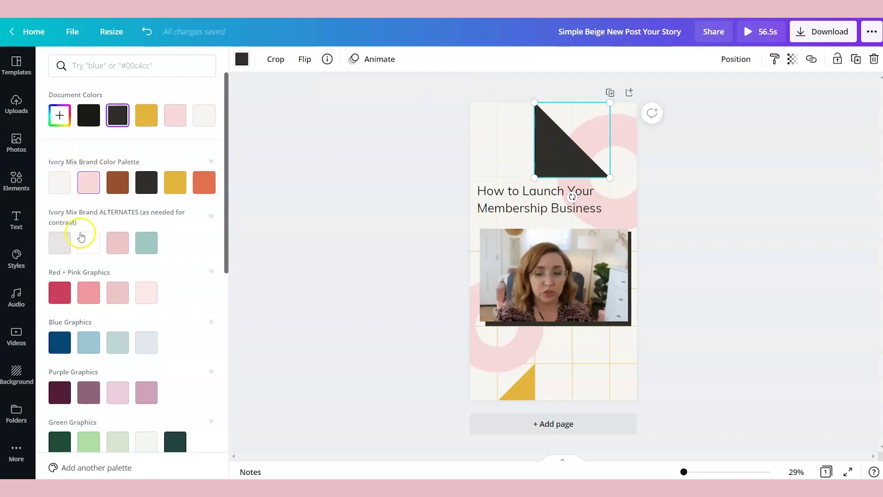
left_click(118, 241)
left_click(145, 243)
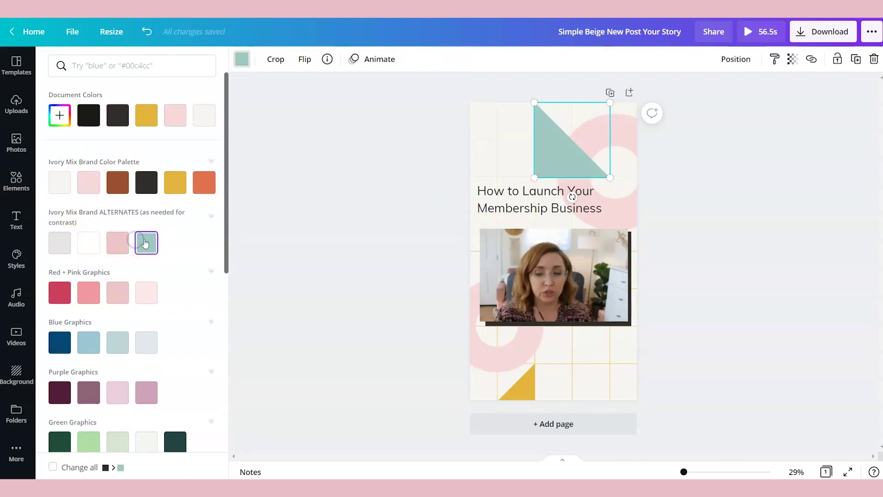
Move the teal triangle and pink arc up-right, and shift the yellow triangle right
left_click(616, 136, "shift")
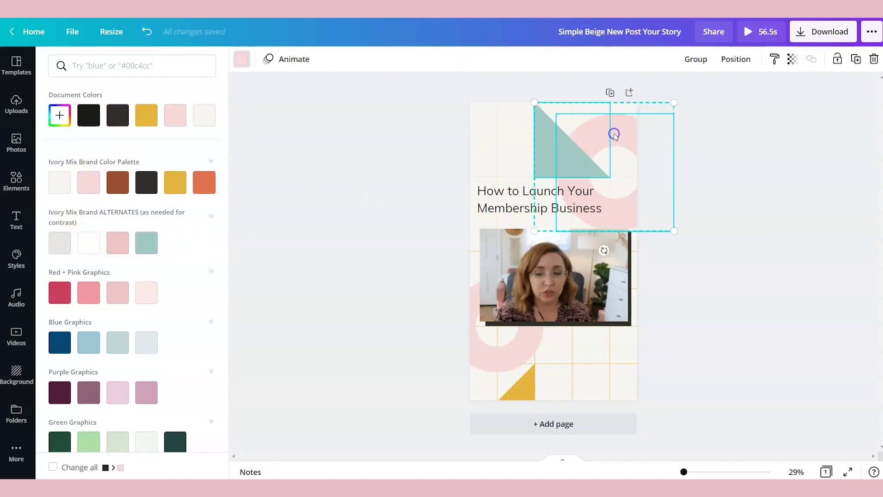
left_click_drag(615, 137, 634, 105)
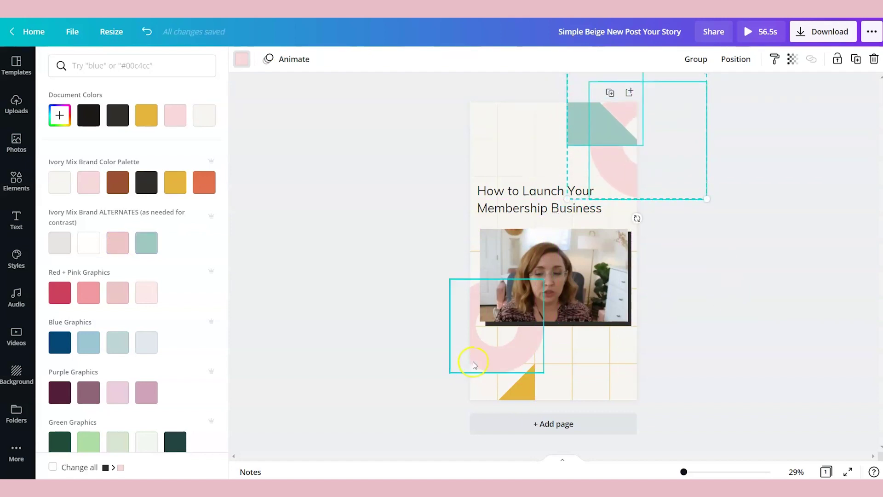
left_click(490, 363)
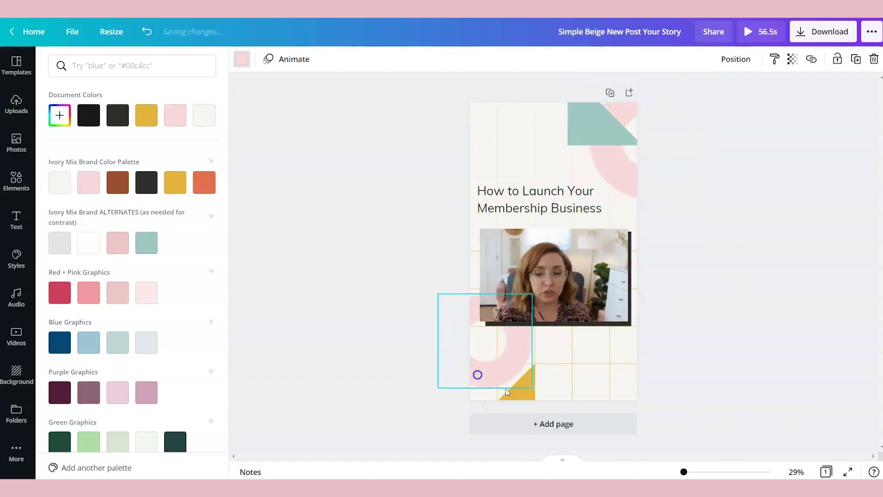
left_click_drag(515, 388, 556, 378)
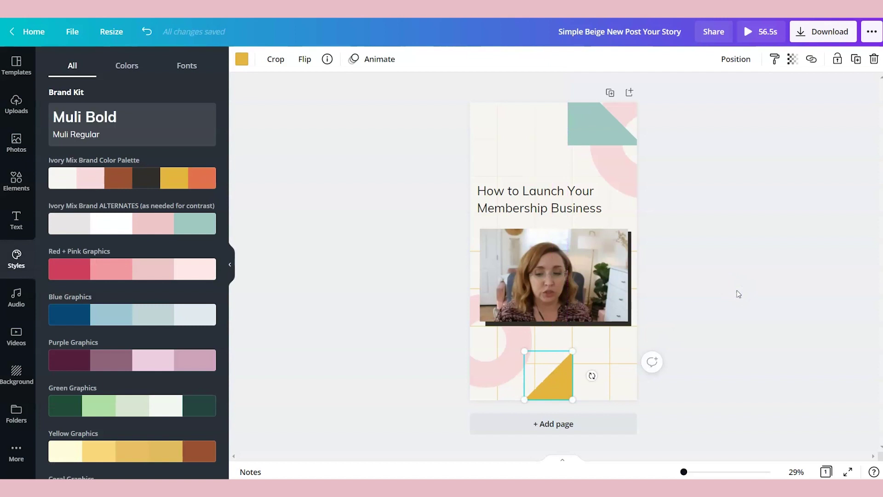
left_click(737, 293)
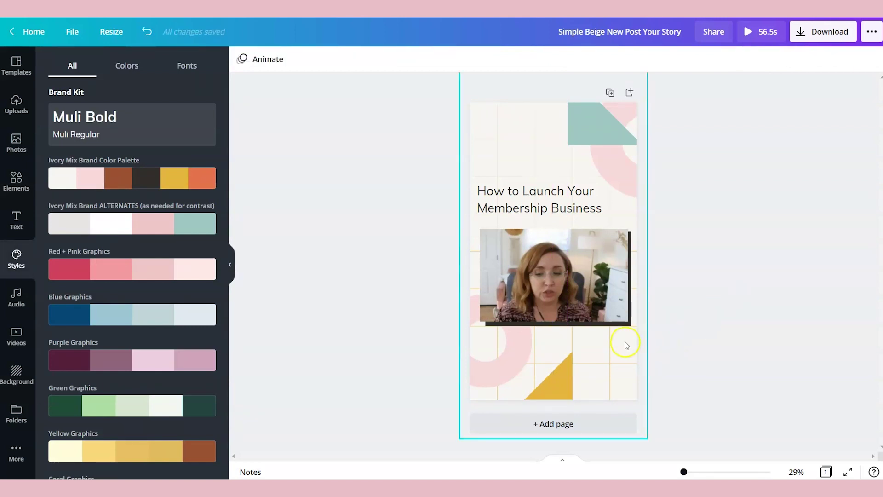
Fade the grid background graphic to transparency 38
left_click(609, 373)
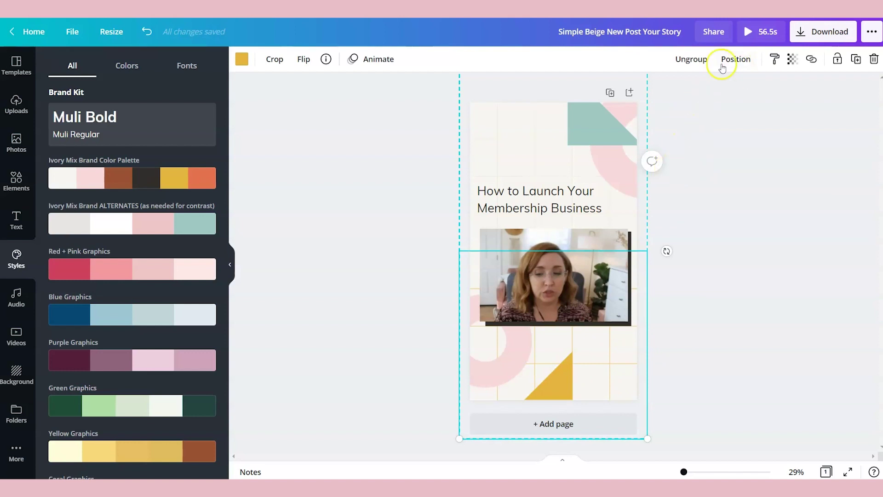
left_click(793, 59)
left_click_drag(756, 92, 702, 93)
left_click(727, 231)
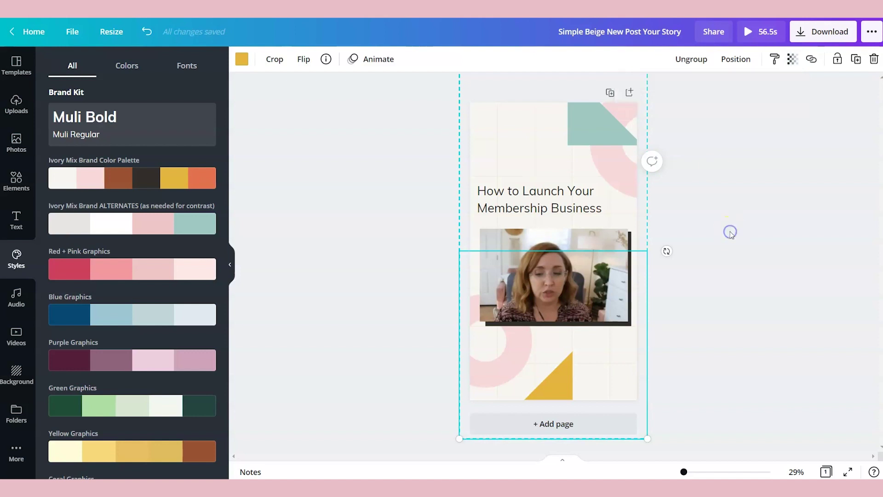
left_click(730, 233)
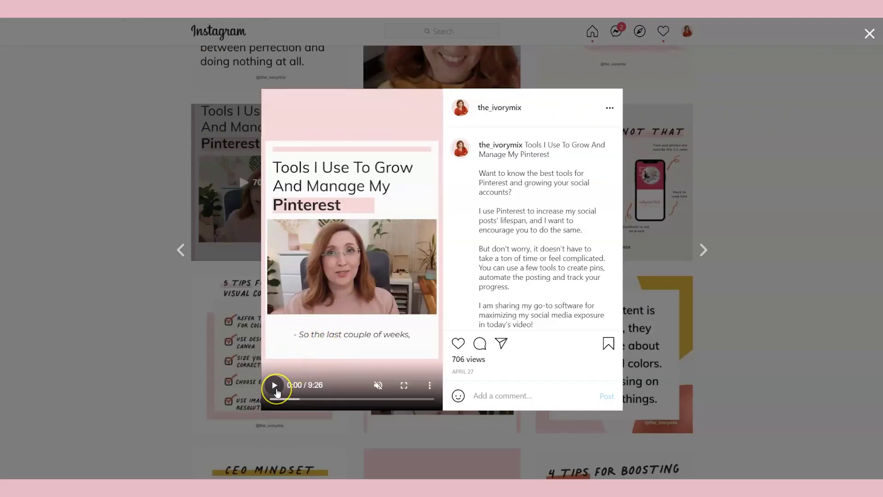
left_click(275, 387)
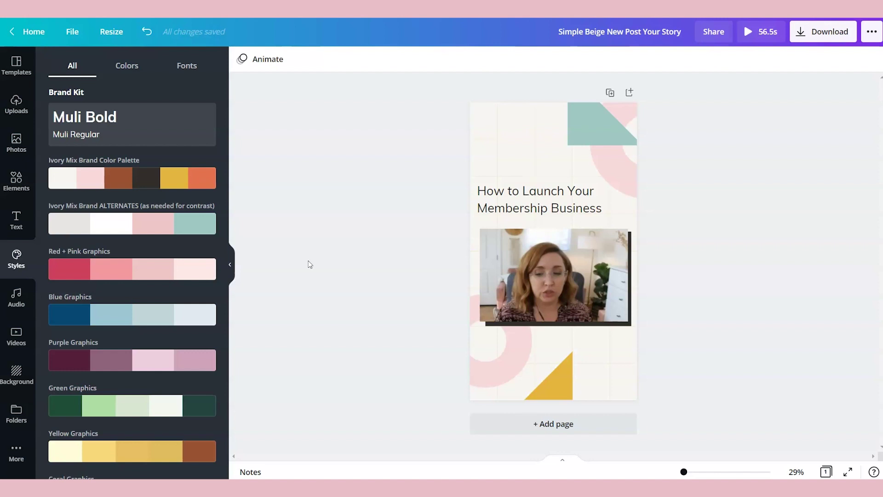
Open the AutoCap app listing in Google Play and scroll through its description
left_click(303, 268)
left_click(286, 255)
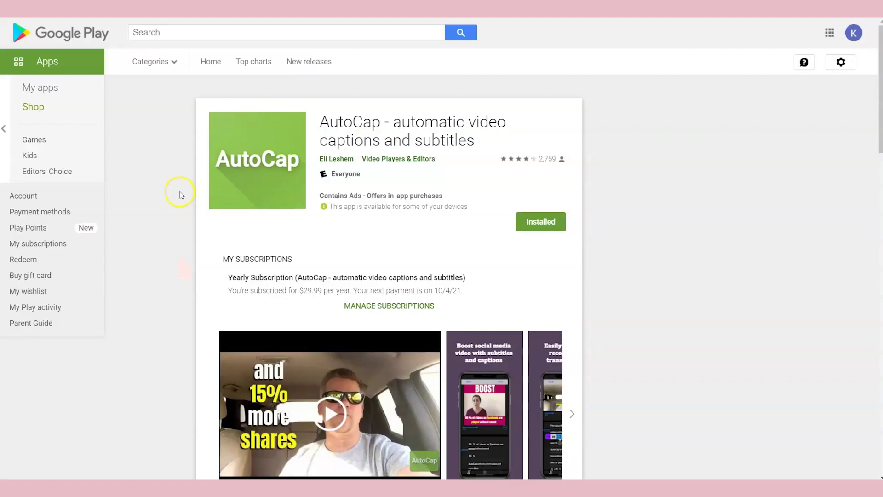
scroll(181, 195, "down", 1)
scroll(181, 195, "down", 3)
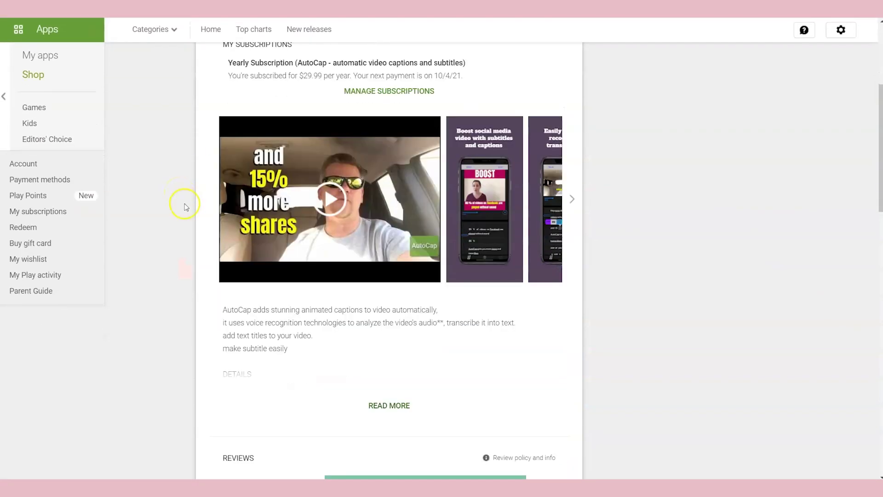
scroll(184, 204, "up", 3)
scroll(184, 205, "down", 4)
Browse the remaining AutoCap screenshots in the listing's carousel
left_click(569, 144)
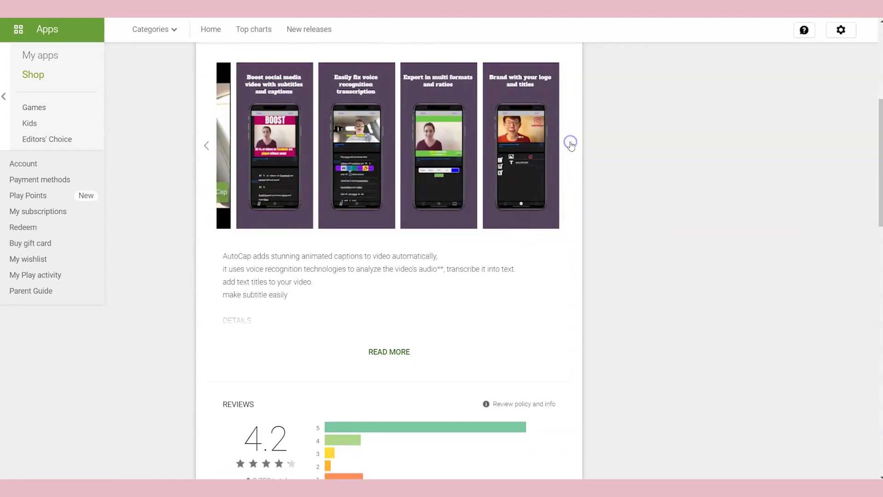
scroll(299, 208, "up", 1)
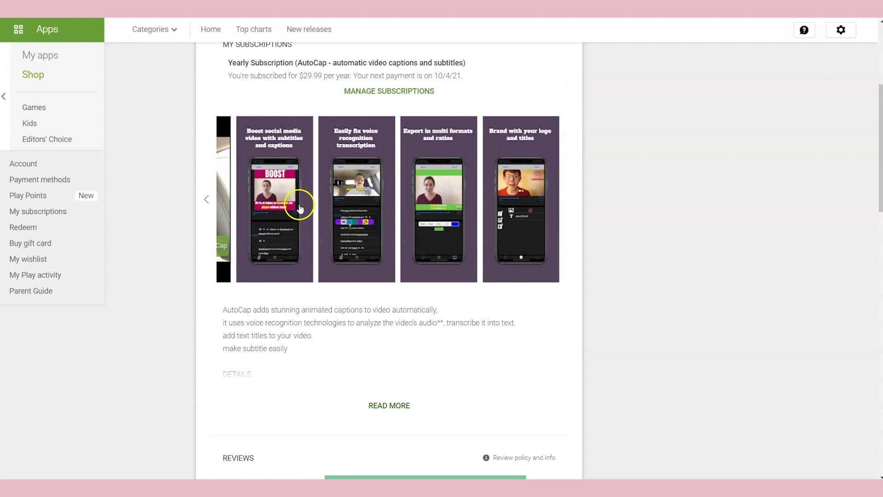
left_click(537, 310)
left_click(25, 125)
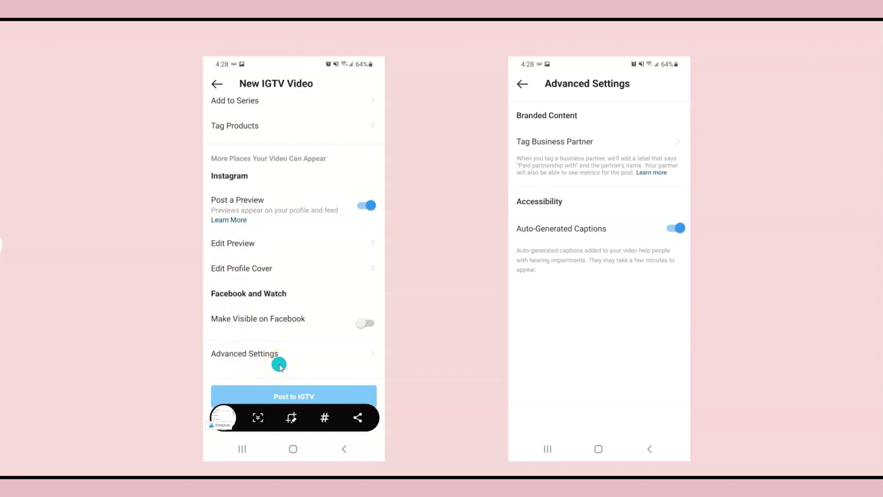
Enable account Captions and Auto-Generated Captions for the new IGTV video in Instagram
mouse_move(279, 365)
left_mouse_down()
mouse_move(293, 362)
mouse_move(286, 358)
mouse_move(354, 361)
mouse_move(529, 211)
mouse_move(614, 102)
mouse_move(570, 114)
mouse_move(589, 169)
mouse_move(565, 268)
mouse_move(513, 201)
mouse_move(556, 187)
mouse_move(553, 230)
left_mouse_up()
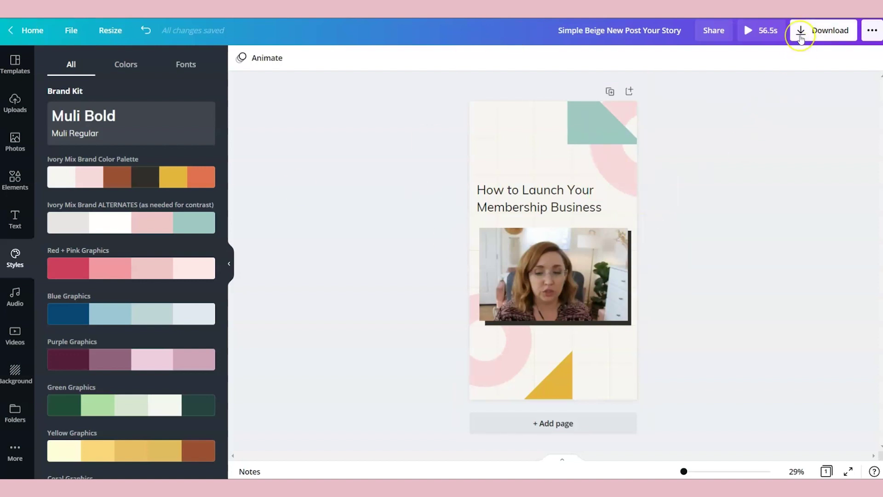
Download the membership design from Canva as an MP4 Video file
left_click(800, 36)
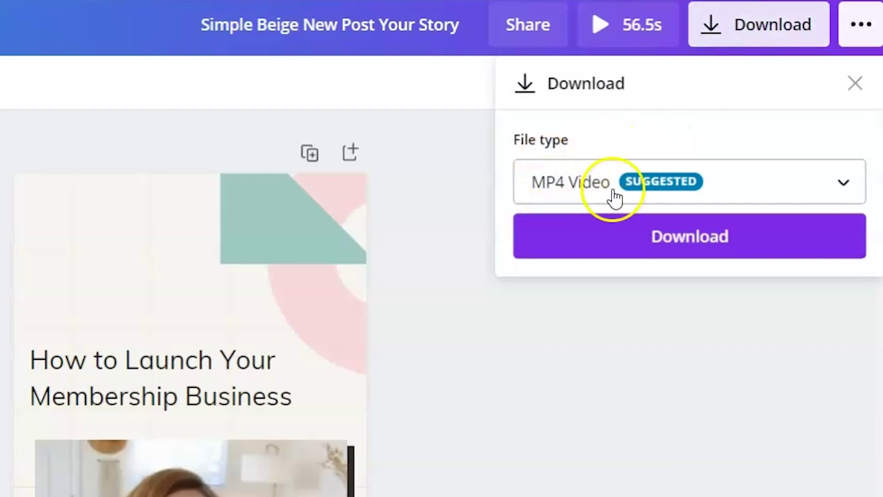
left_click(659, 236)
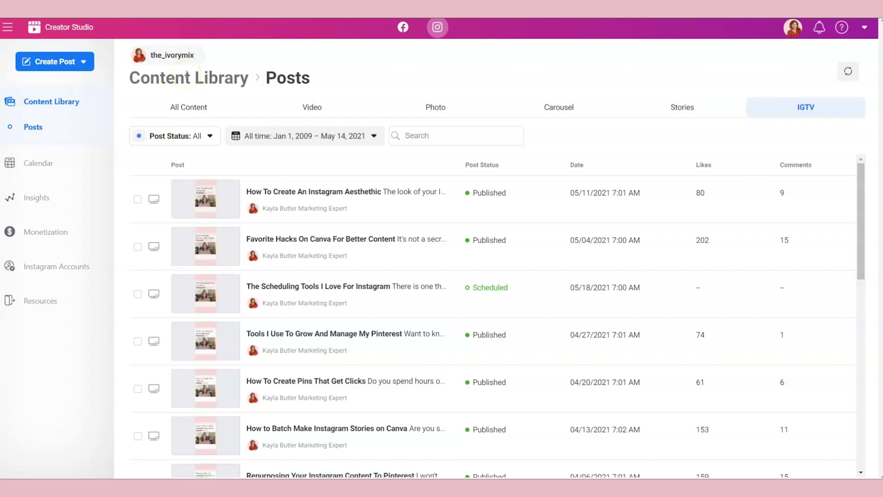
Create a new IGTV post in Creator Studio and upload the downloaded MP4 from file
left_click(55, 62)
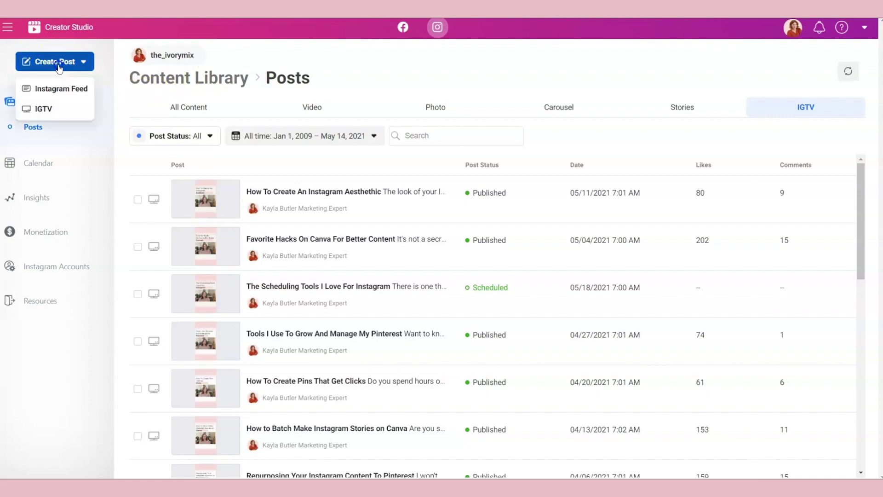
left_click(42, 109)
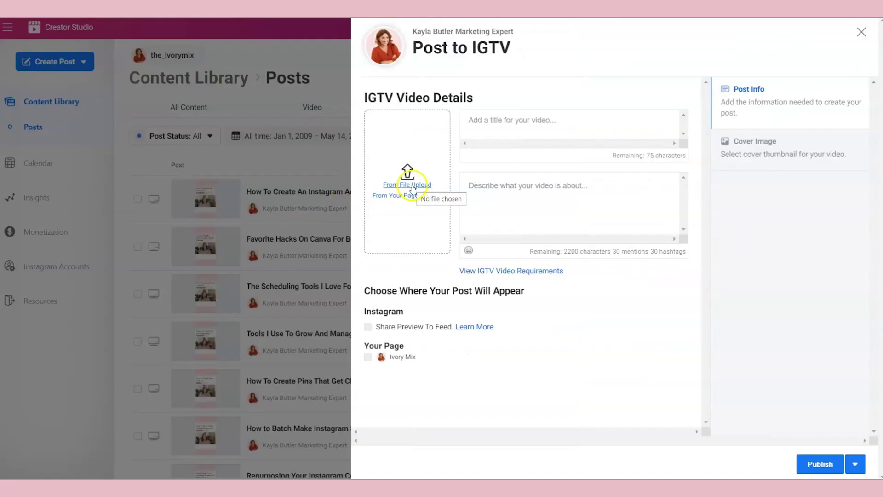
left_click(413, 186)
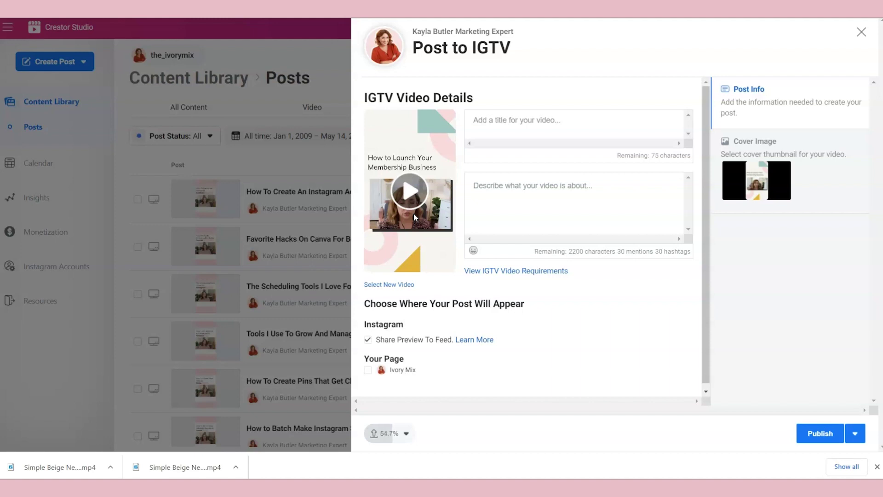
left_click(483, 255)
Set the seventh, last auto-generated frame as the IGTV cover image
left_click(749, 146)
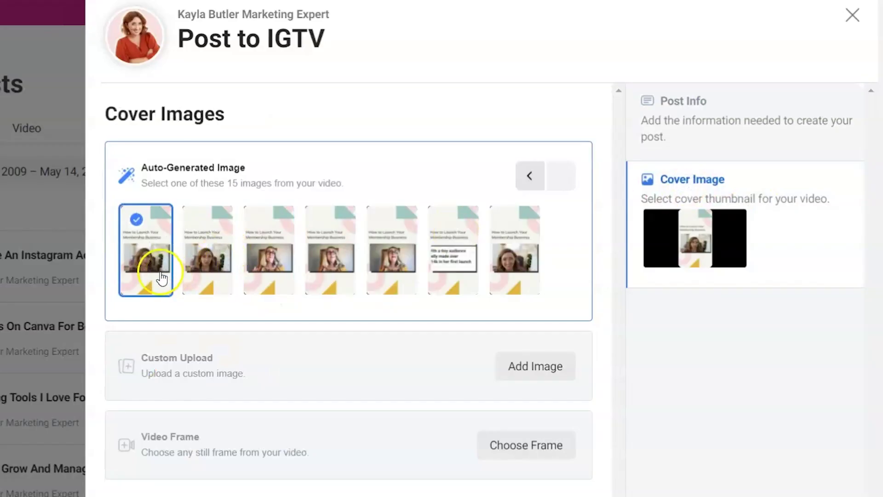
left_click(171, 272)
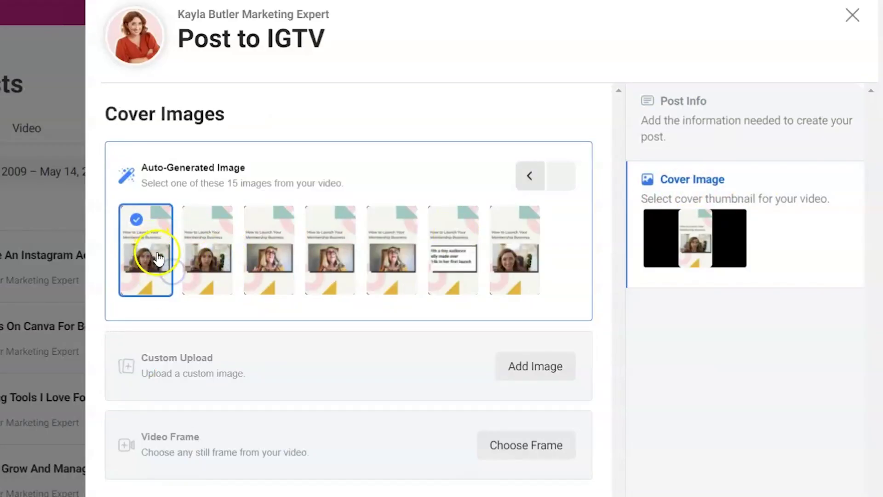
left_click(511, 258)
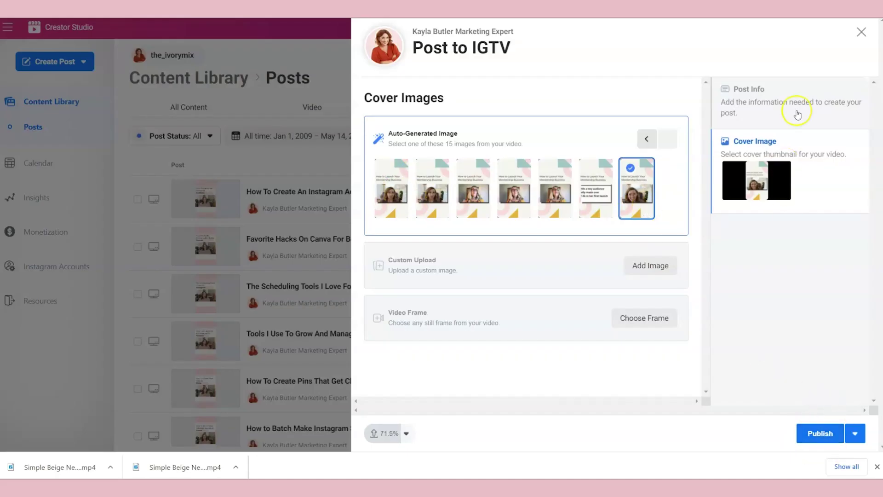
left_click(731, 112)
Back in Post Info, select the title and description fields and review the Publish options
left_click(515, 123)
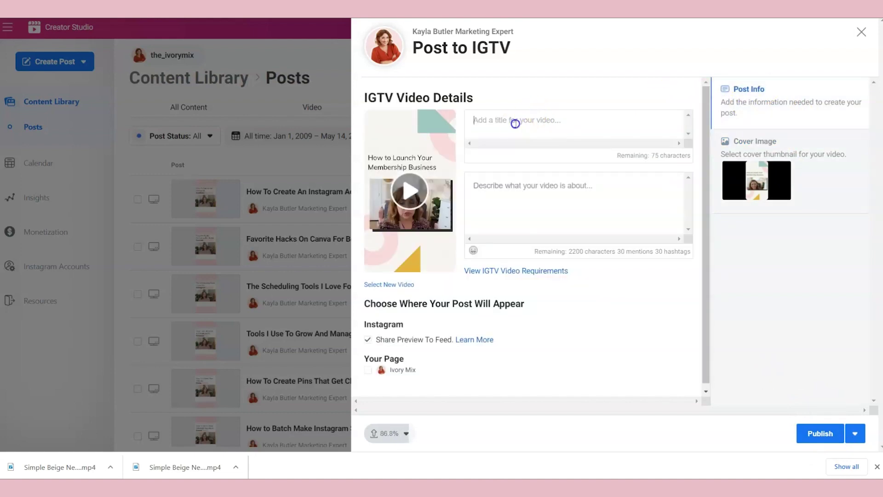
left_click(520, 199)
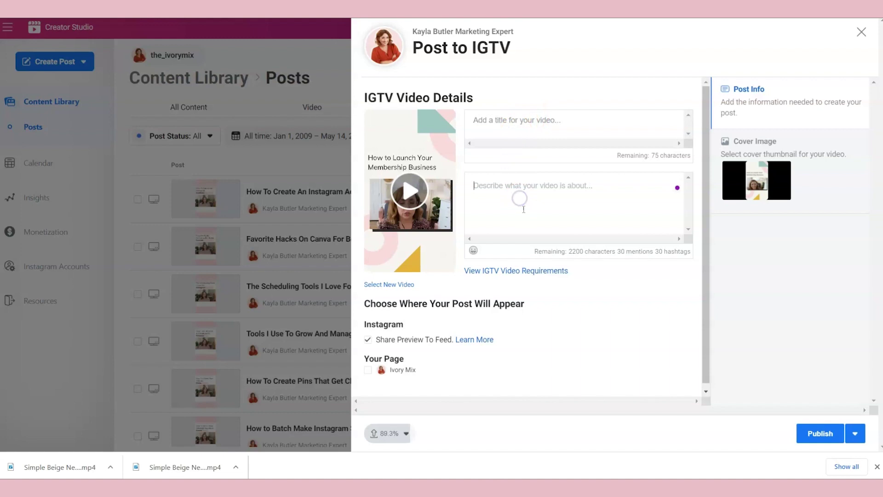
left_click(533, 205)
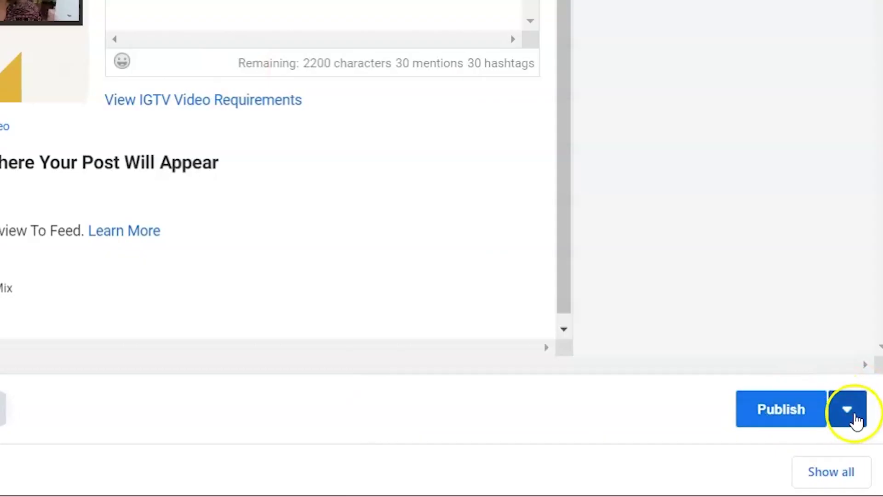
left_click(855, 433)
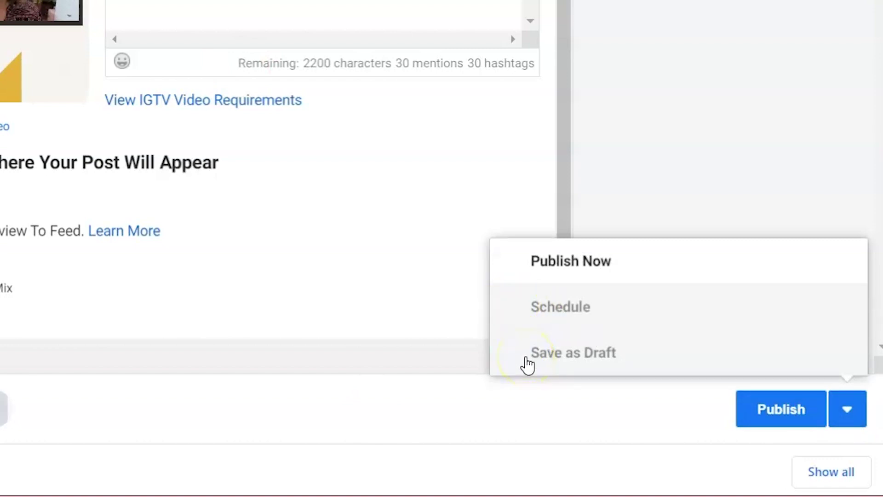
left_click(379, 11)
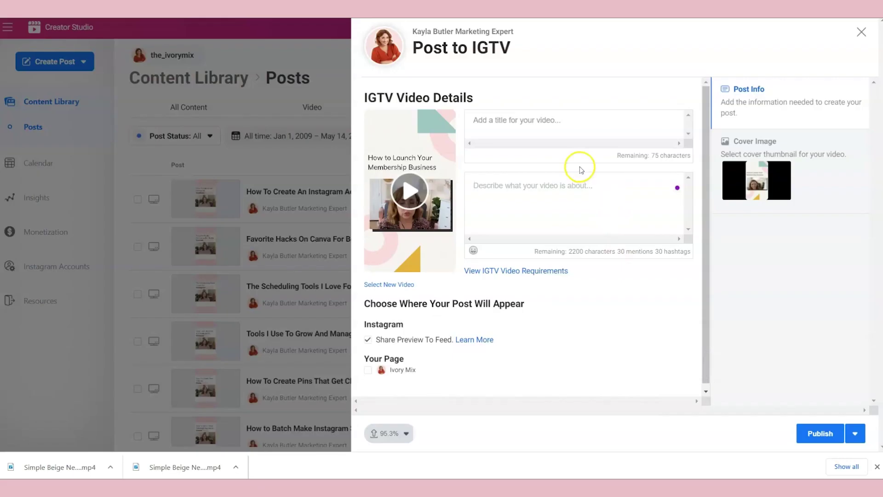